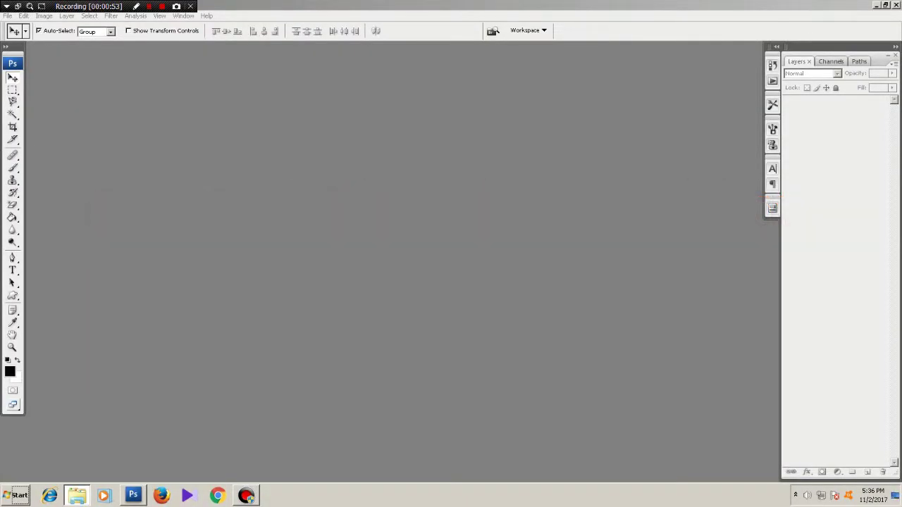
Bring up the Open dialog with Ctrl+O to load an image file.
key("ctrl+o")
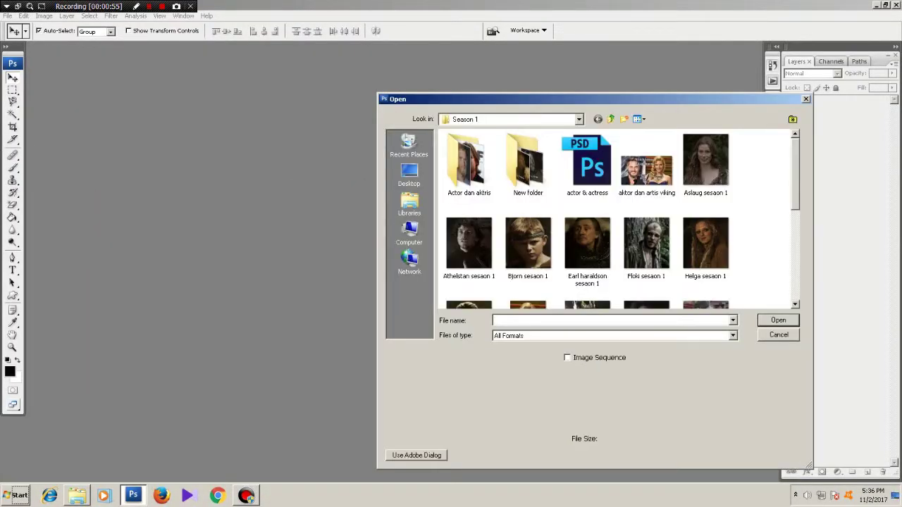
Open the blonde woman's portrait JPG from Libraries > Documents.
left_click(409, 232)
left_click(409, 204)
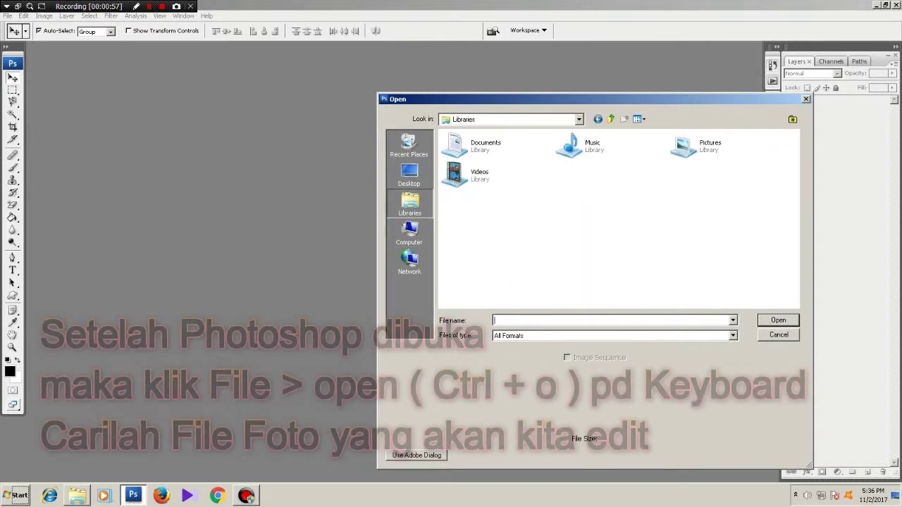
double_click(465, 146)
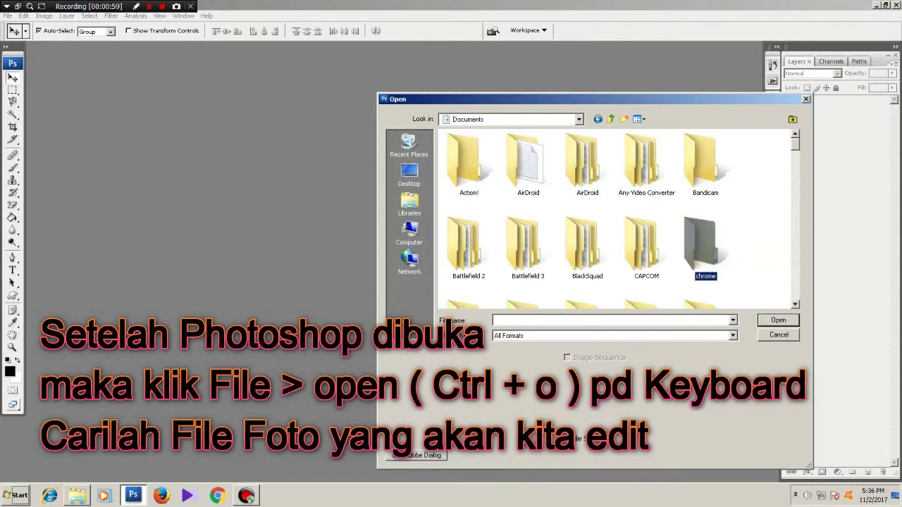
scroll(695, 243, "down", 5)
left_click(647, 161)
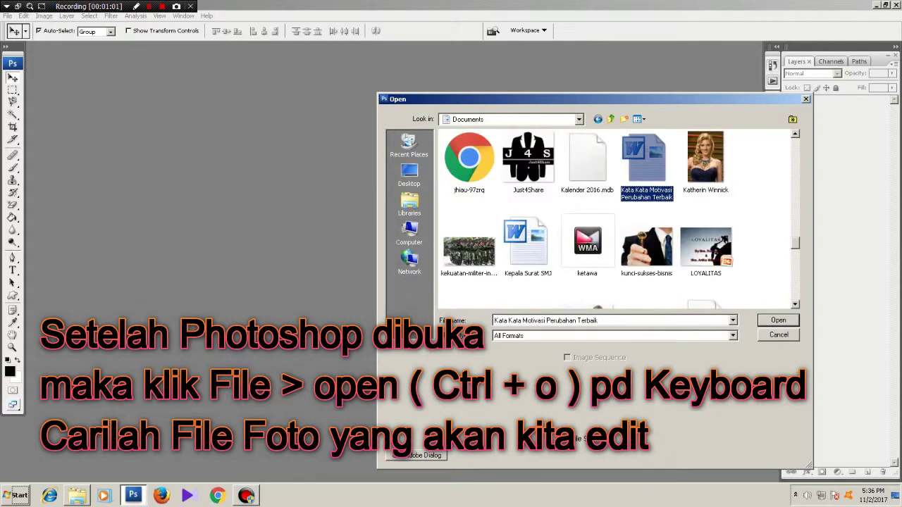
double_click(705, 158)
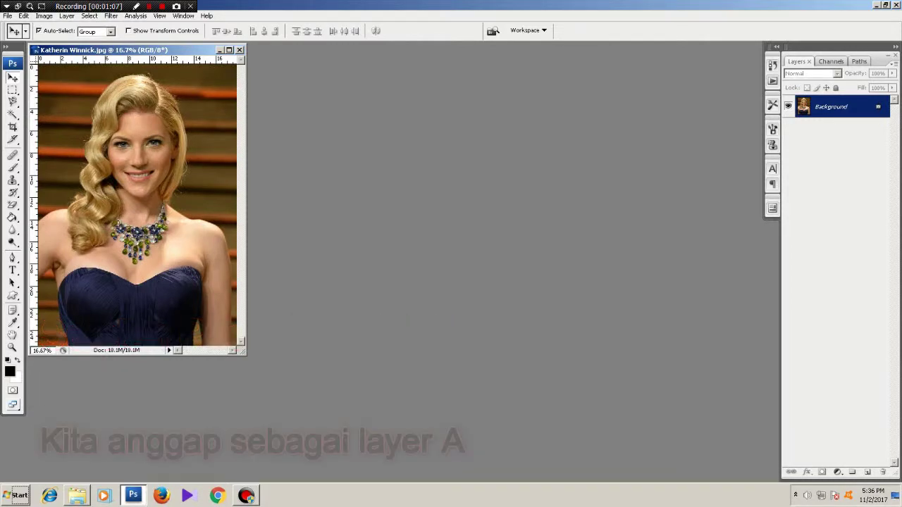
Center the photo window and make the Magnetic Lasso the active tool.
left_click_drag(127, 50, 351, 76)
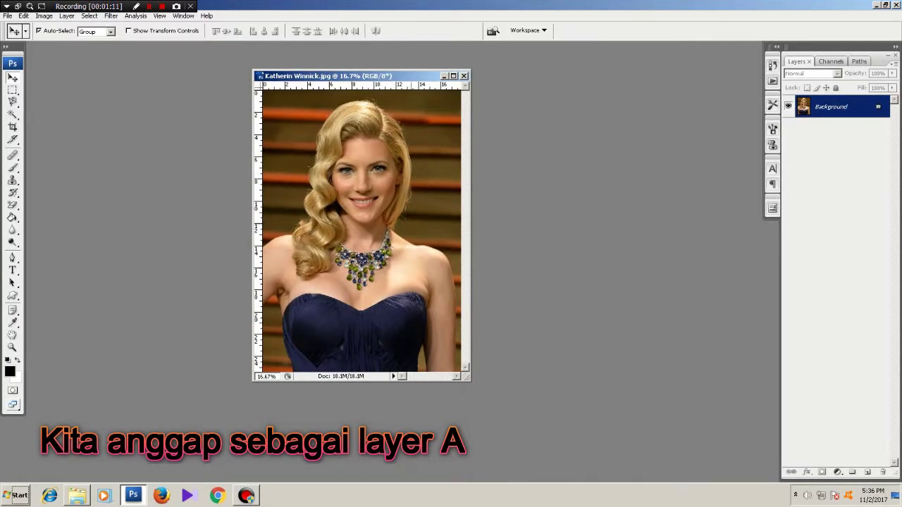
left_click(13, 101)
left_click(13, 101)
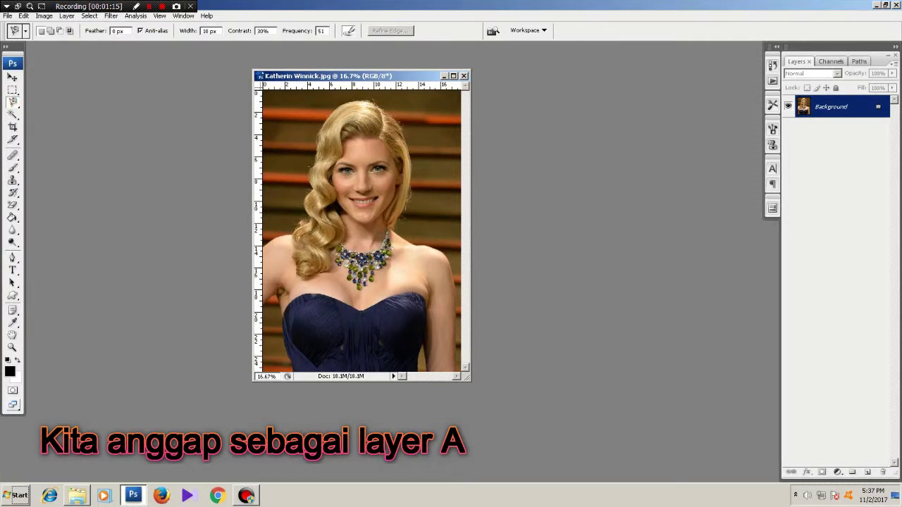
left_click(13, 101)
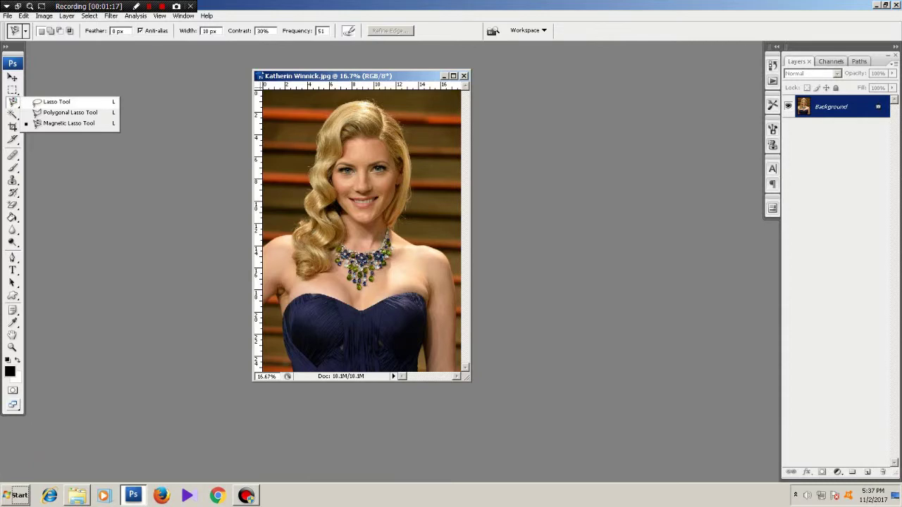
left_click(69, 124)
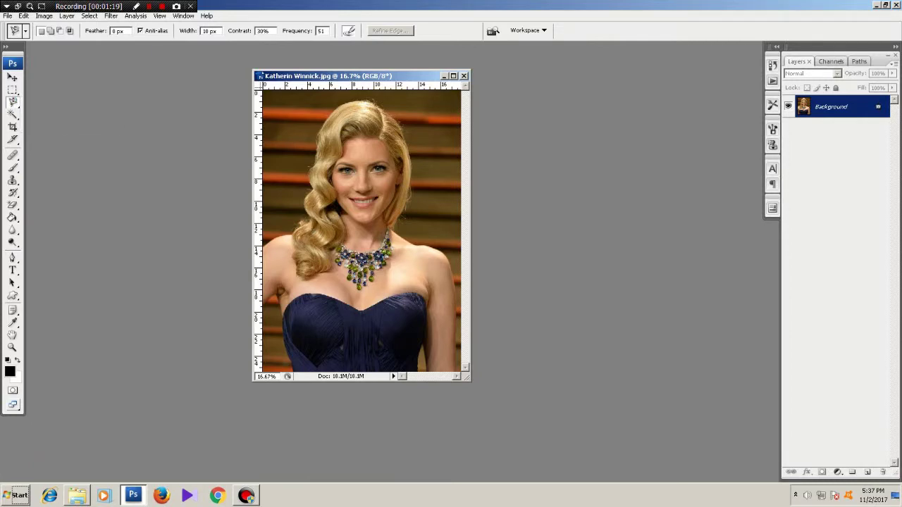
Zoom in on the photo and enlarge its window to fill the workspace.
scroll(361, 233, "up", 1)
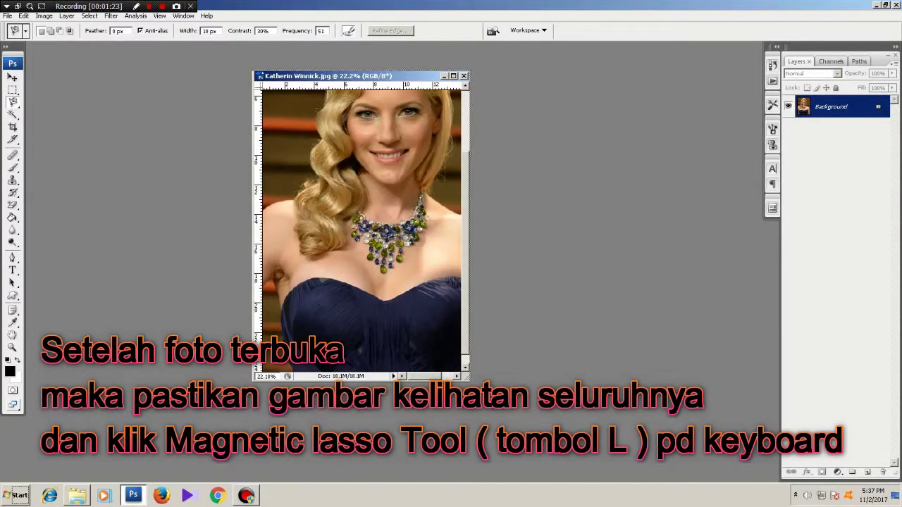
left_click_drag(253, 372, 166, 445)
scroll(317, 233, "up", 1)
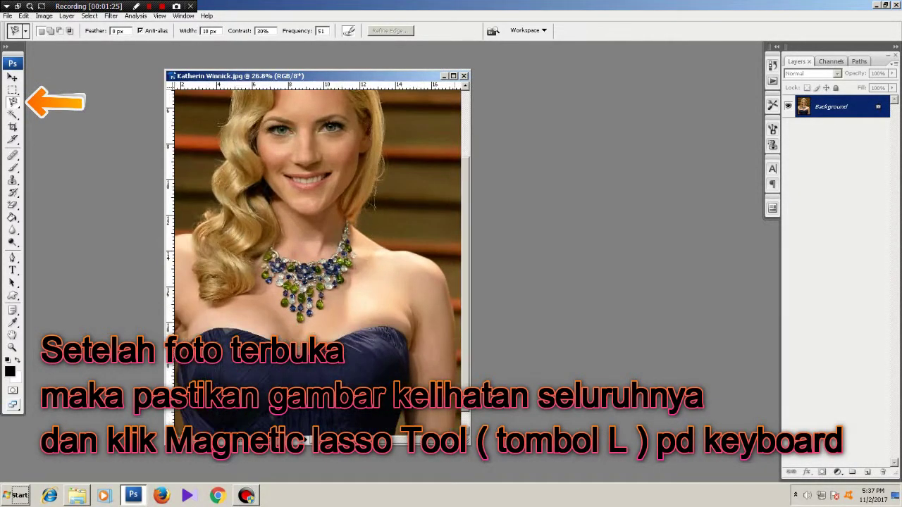
left_click_drag(469, 446, 538, 471)
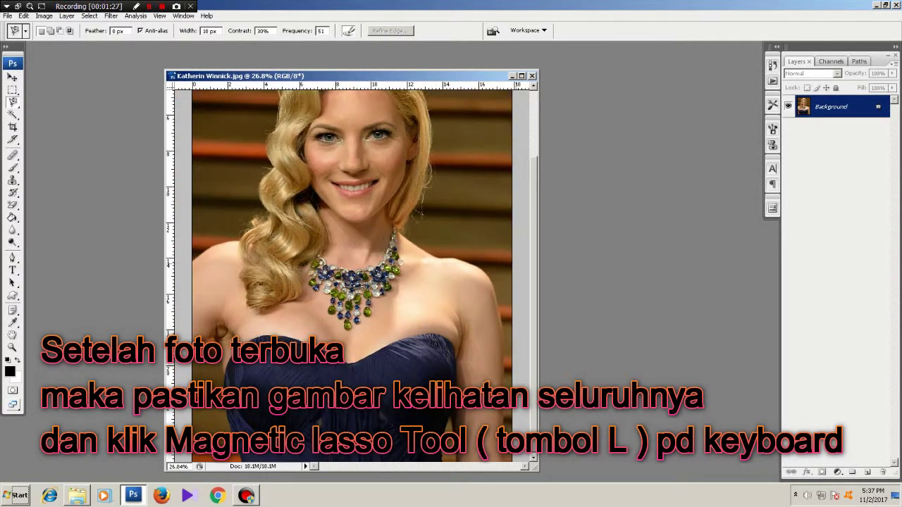
left_click_drag(317, 75, 317, 54)
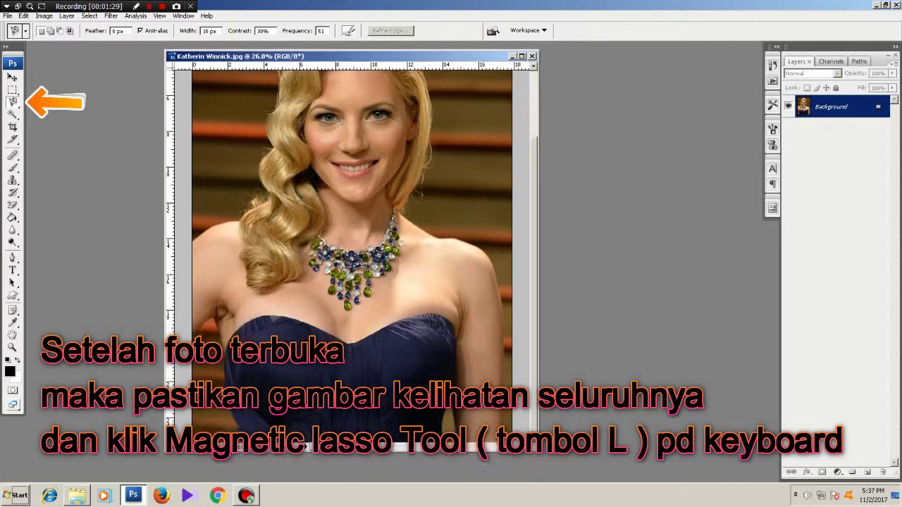
scroll(351, 233, "down", 1)
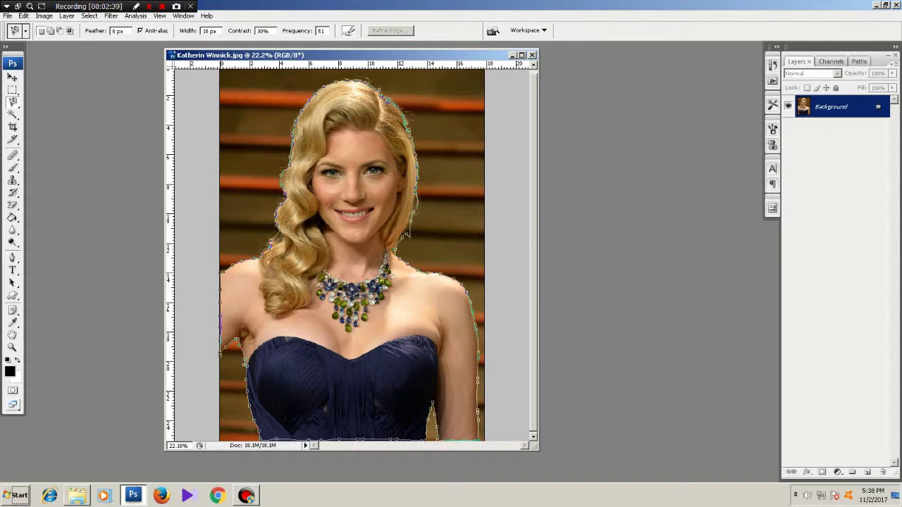
Close the magnetic lasso trace into an active selection around the woman's whole figure.
double_click(220, 326)
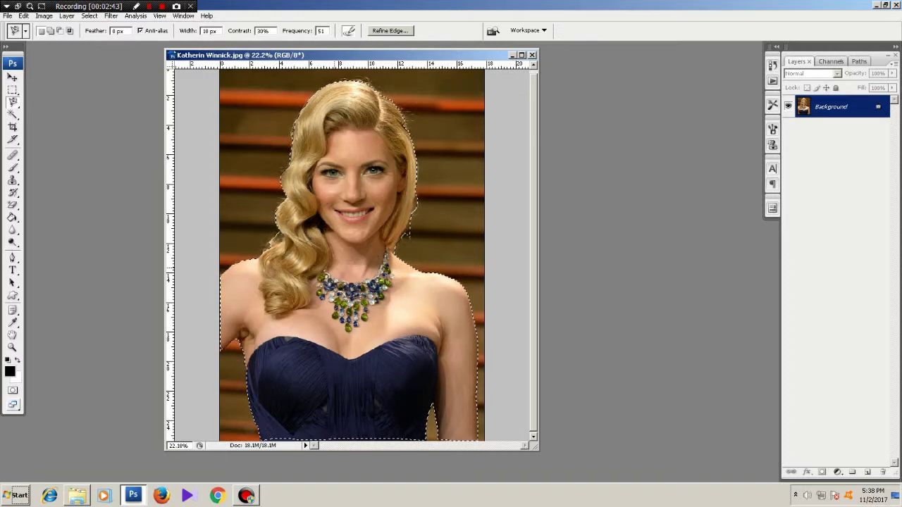
Create a blank 210 mm × 297 mm document and place it right of the photo.
key("ctrl+n")
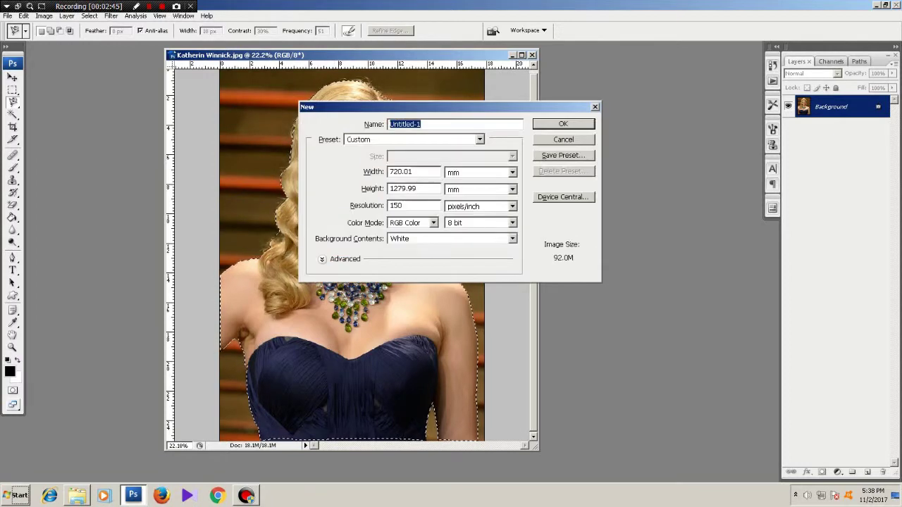
left_click(479, 139)
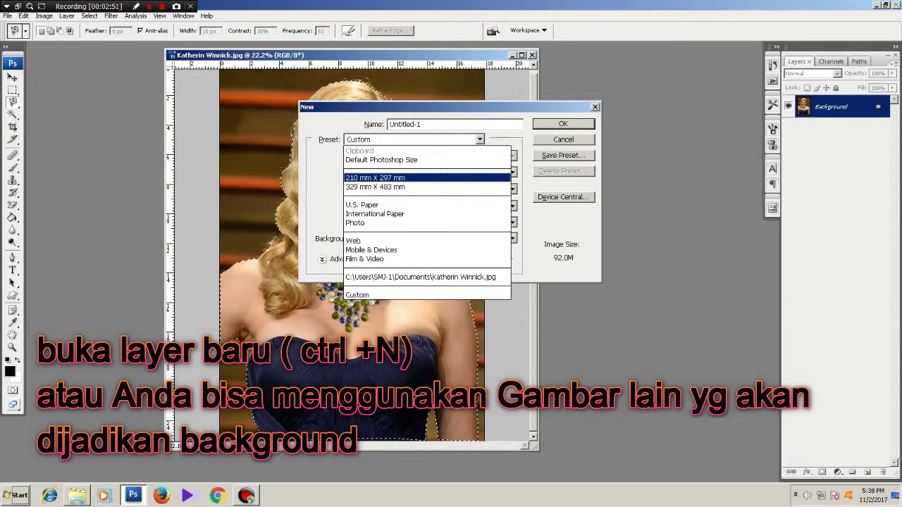
left_click(375, 177)
key("Return")
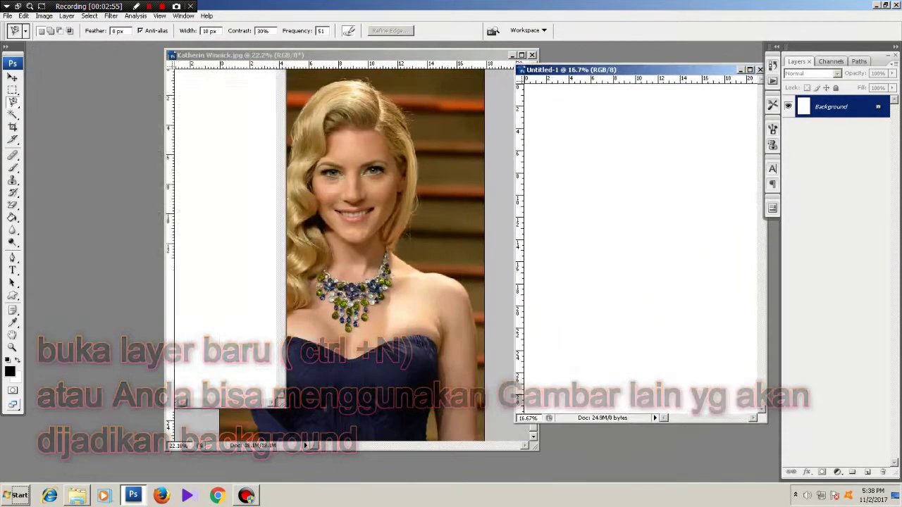
left_click_drag(92, 54, 523, 68)
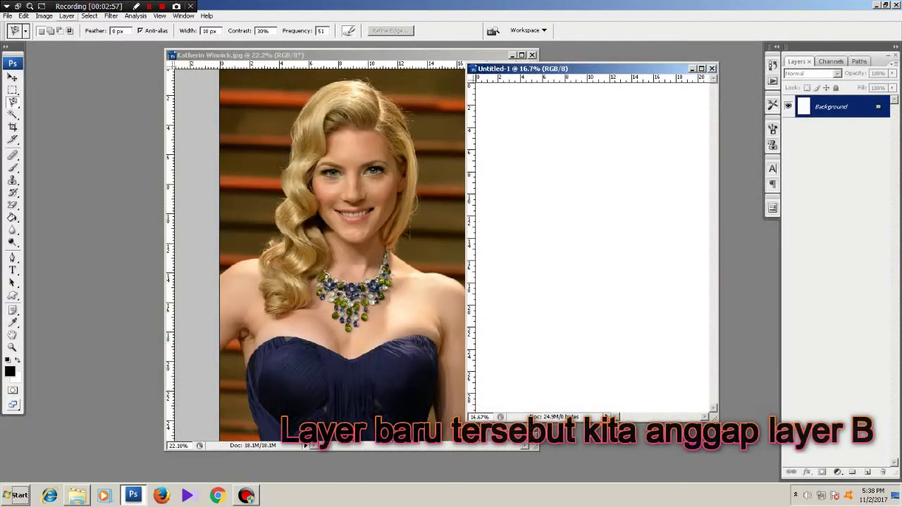
Add a Solid Color fill layer through Layer > New Fill Layer.
key("alt+i")
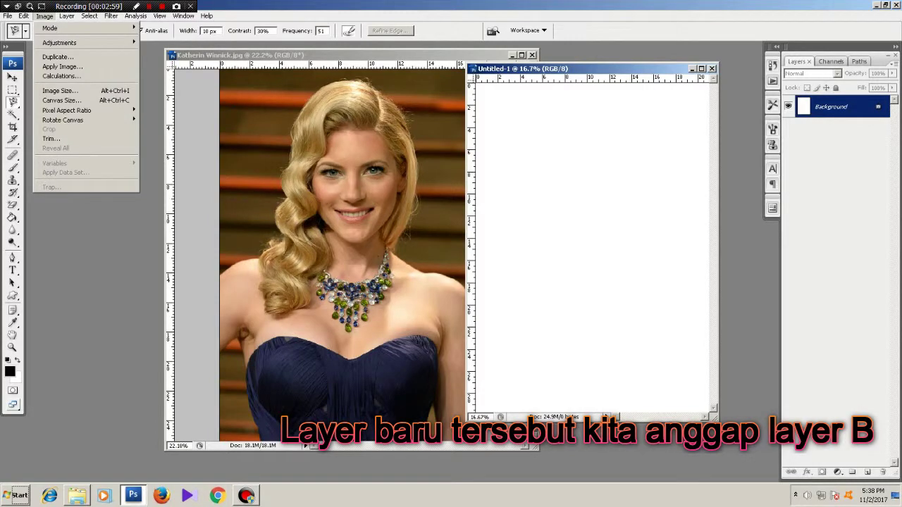
key("Right")
key("Left")
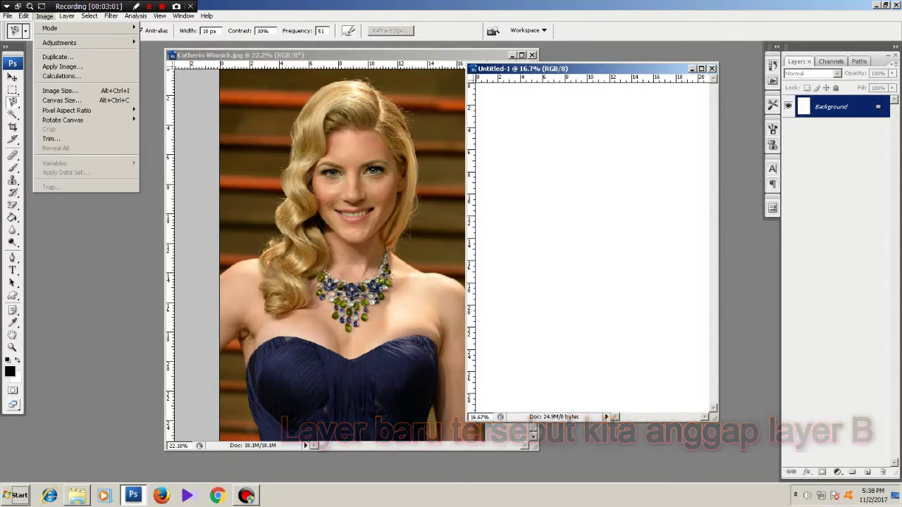
key("Right")
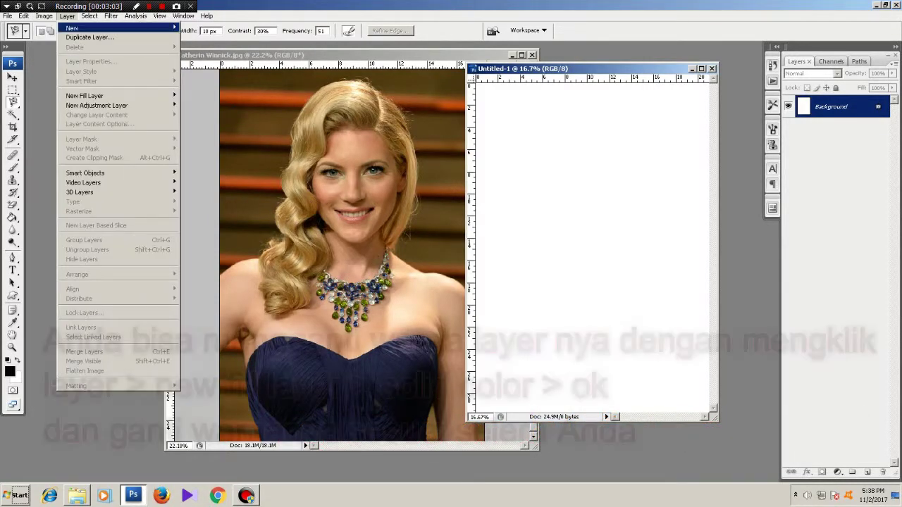
key("Down")
key("Down")
key("Down")
key("Right")
key("Return")
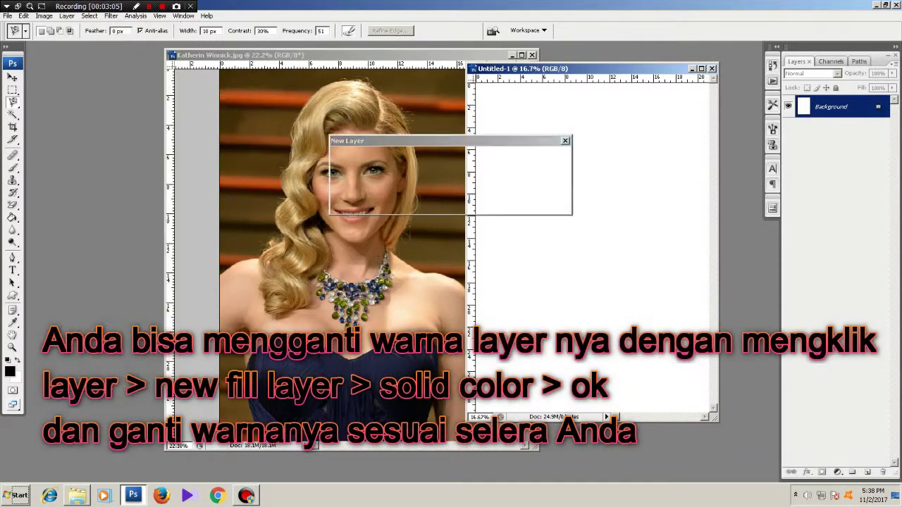
Make Color Fill 1 dark red (b3131e) and move the portrait window left.
key("Return")
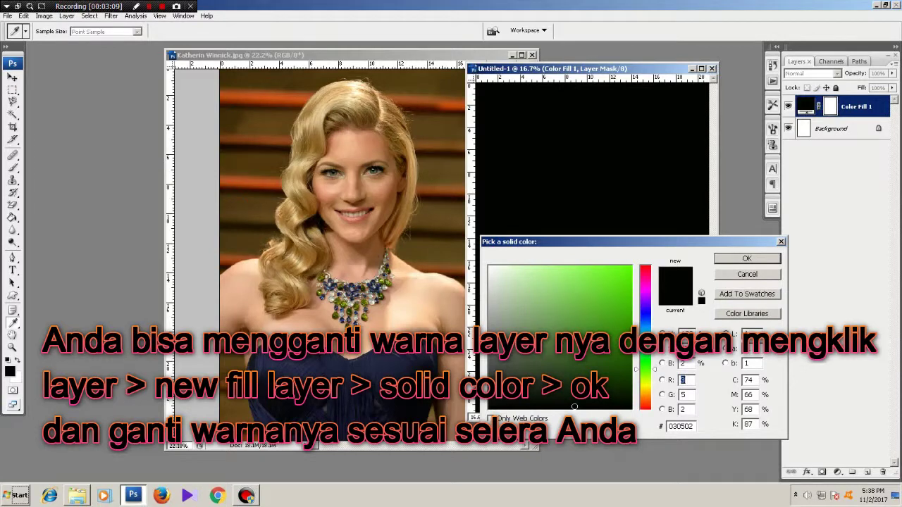
type("5")
left_click(615, 293)
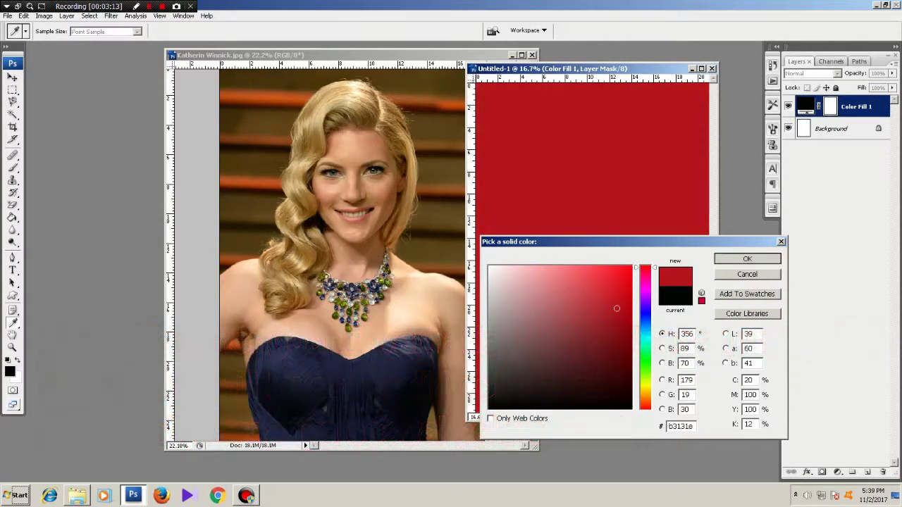
key("Return")
left_click_drag(317, 55, 127, 58)
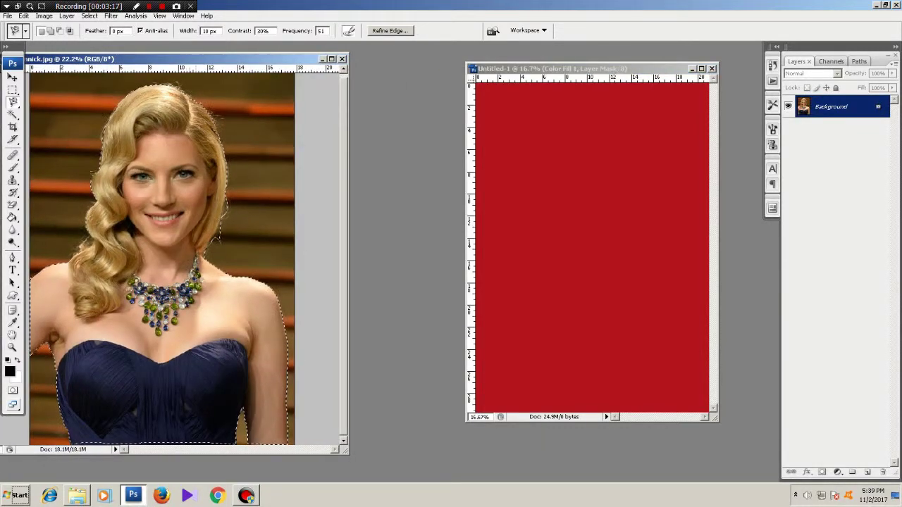
Drag the selected woman into Untitled-1 as Layer 1 and start Free Transform on it.
key("v")
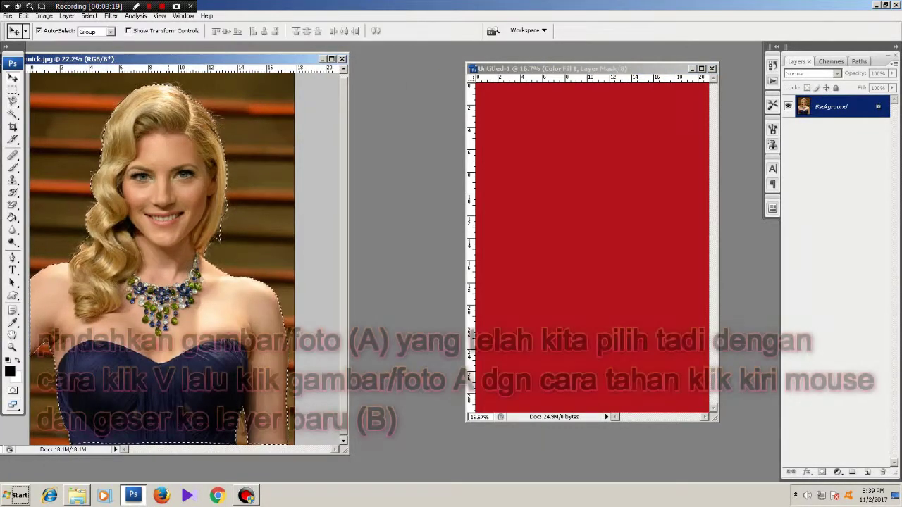
mouse_move(155, 212)
left_mouse_down()
mouse_move(317, 190)
mouse_move(592, 208)
left_mouse_up()
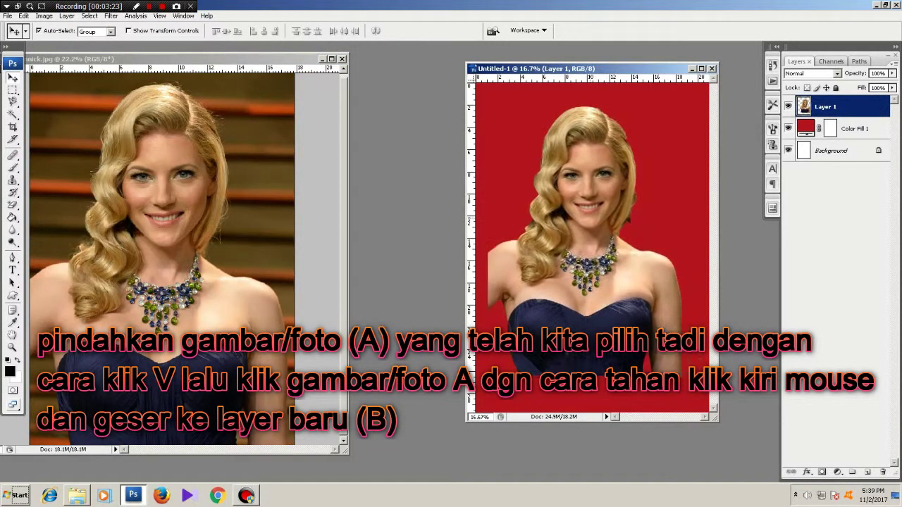
key("ctrl+0")
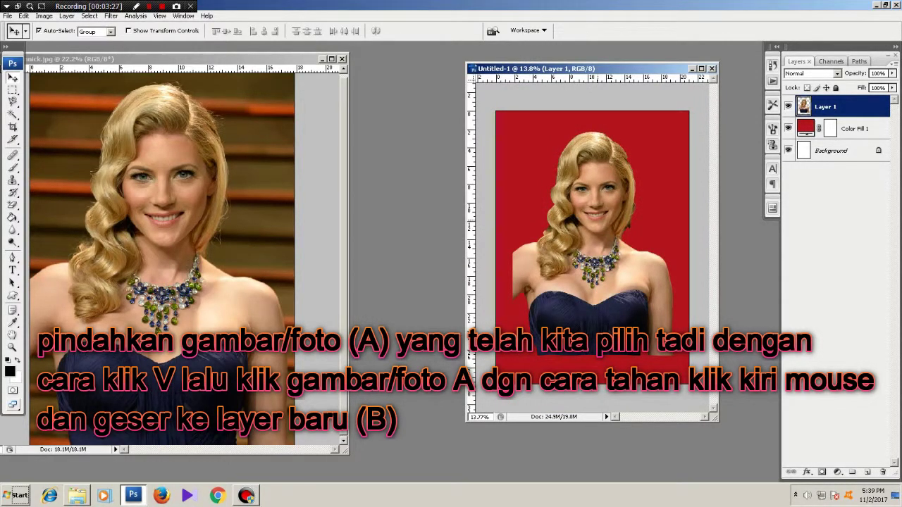
left_click(271, 59)
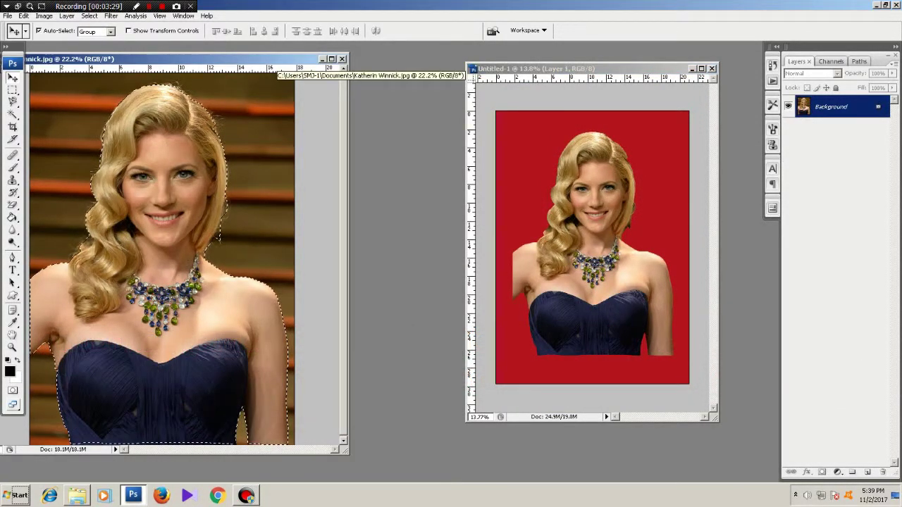
key("ctrl+Tab")
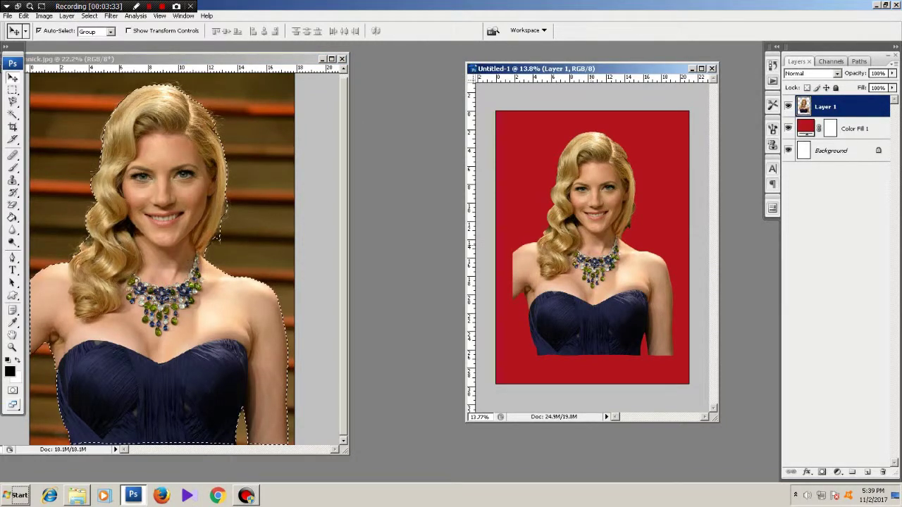
key("ctrl+t")
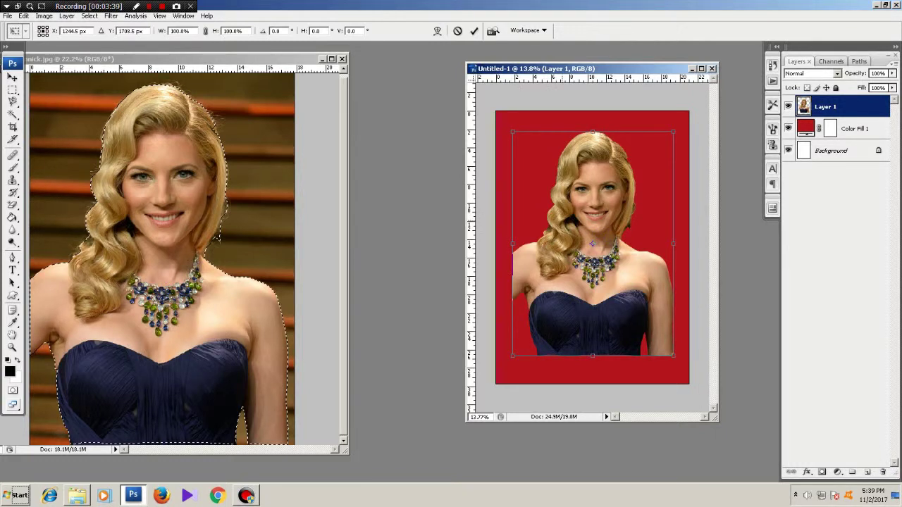
Commit the resize and crop Untitled-1 to the original photo's proportions around the woman.
key("Return")
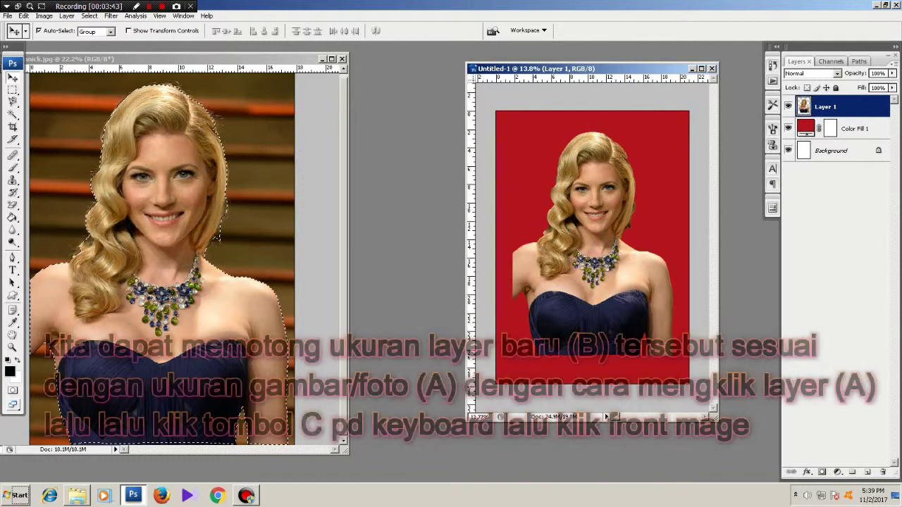
left_click(134, 59)
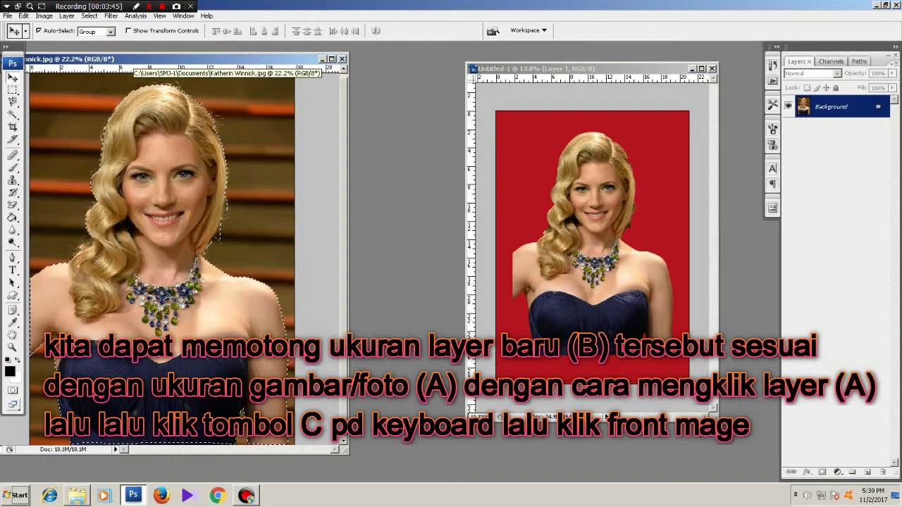
key("c")
left_click(303, 30)
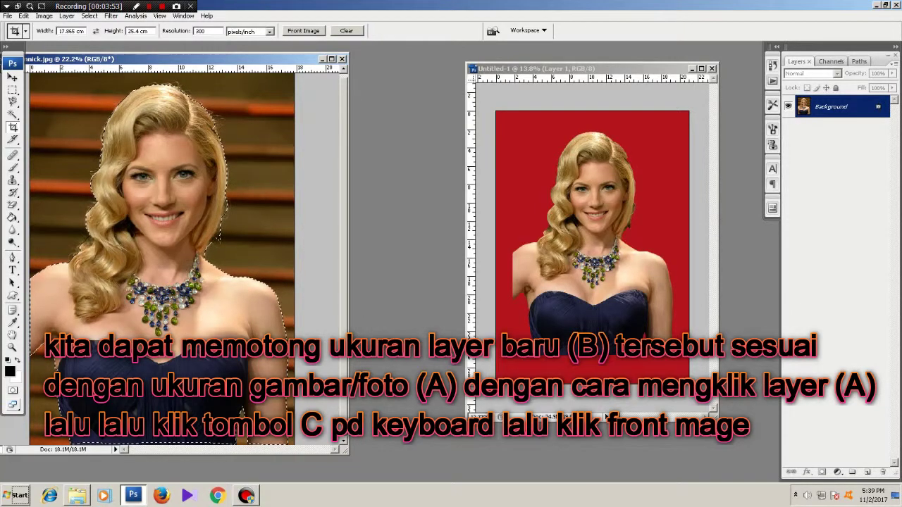
left_click(604, 417)
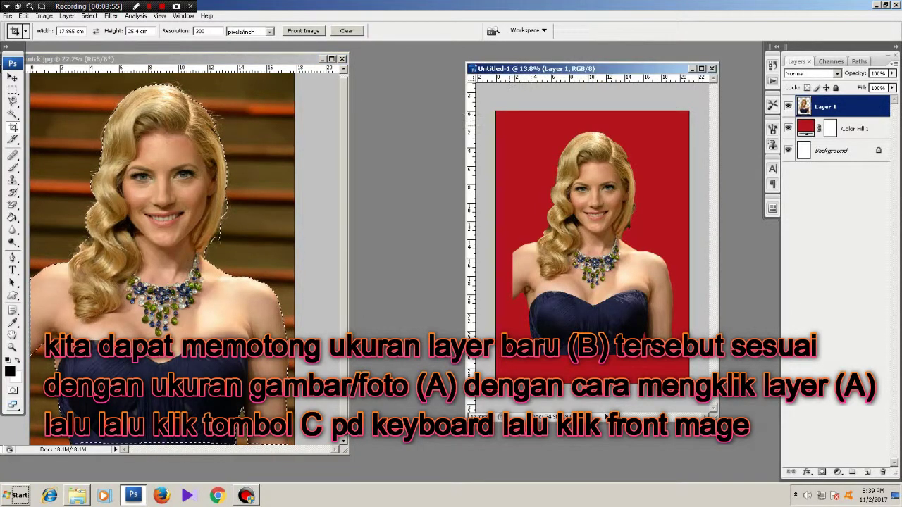
mouse_move(559, 187)
left_mouse_down()
mouse_move(678, 338)
mouse_move(678, 357)
left_mouse_up()
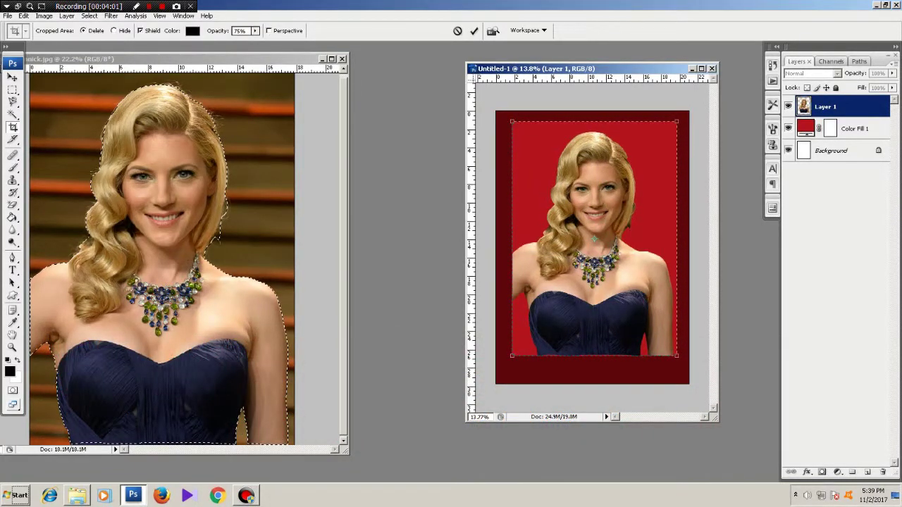
key("Return")
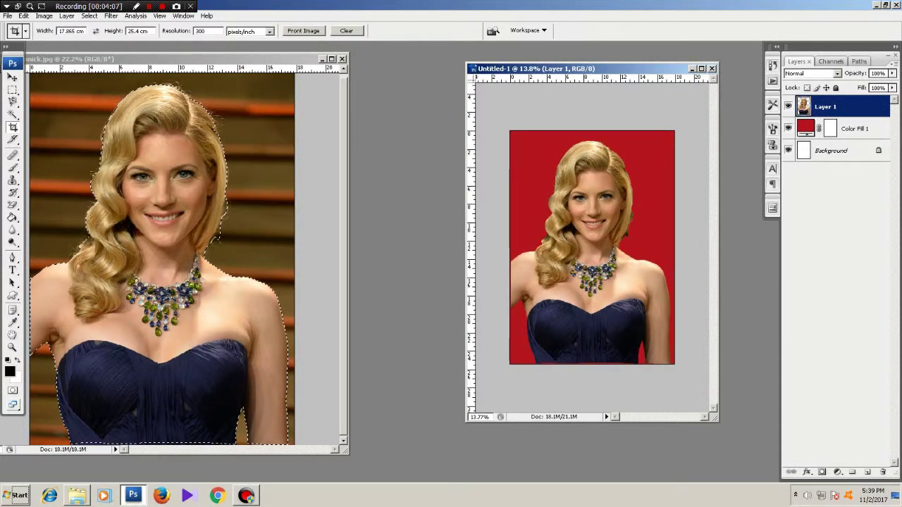
key("v")
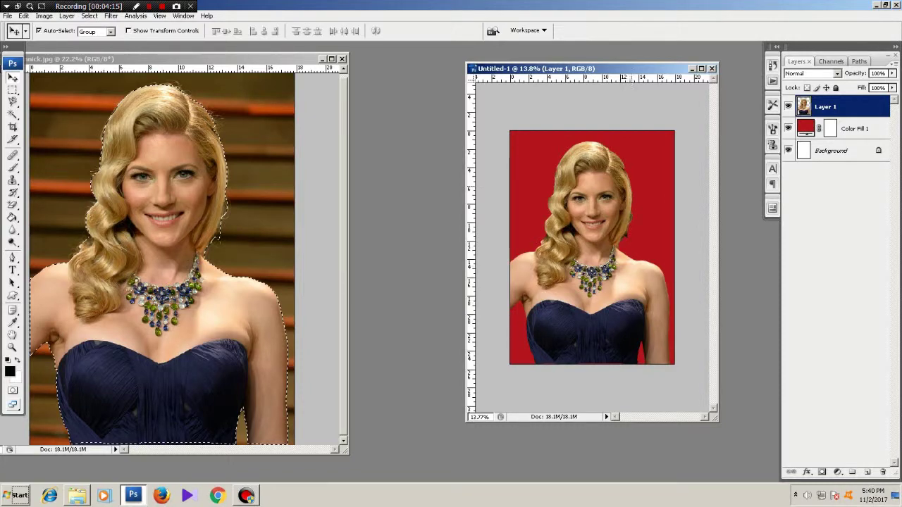
Zoom into the composition and select the plain Eraser Tool.
key("ctrl+plus")
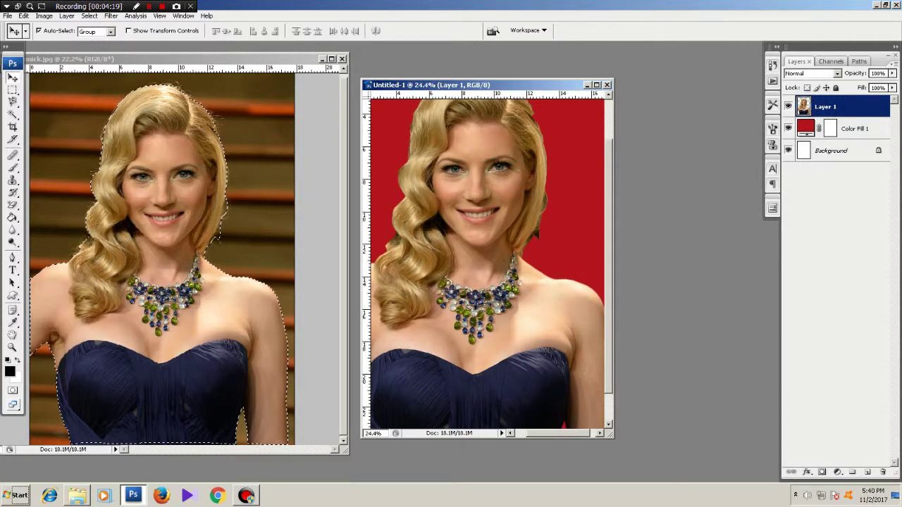
scroll(544, 265, "up", 3)
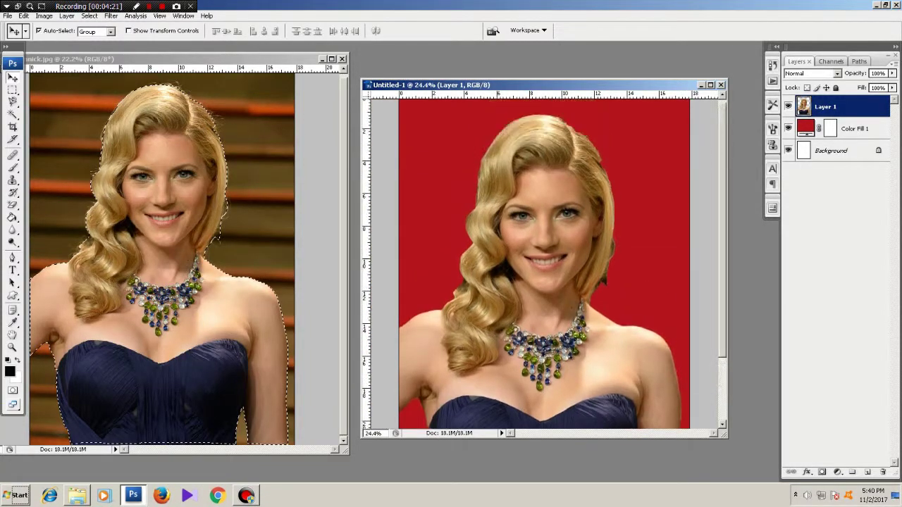
scroll(556, 268, "up", 1)
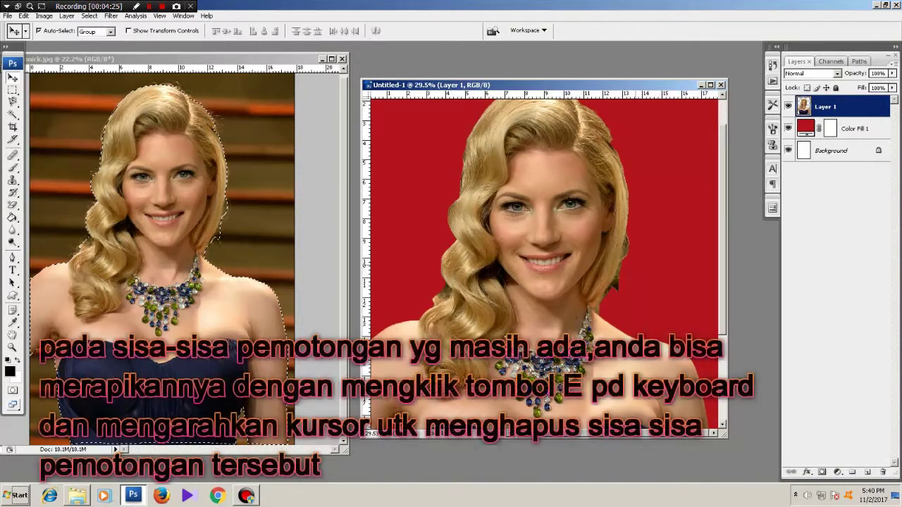
key("e")
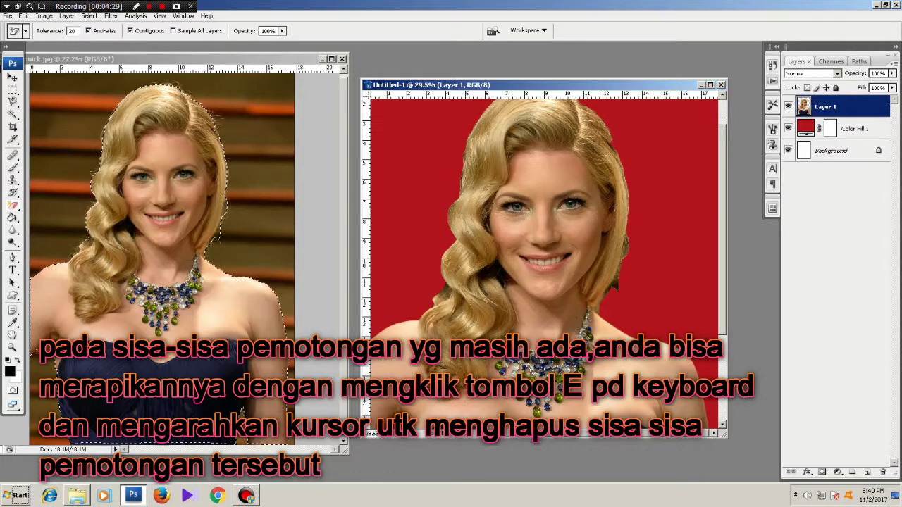
right_click(12, 205)
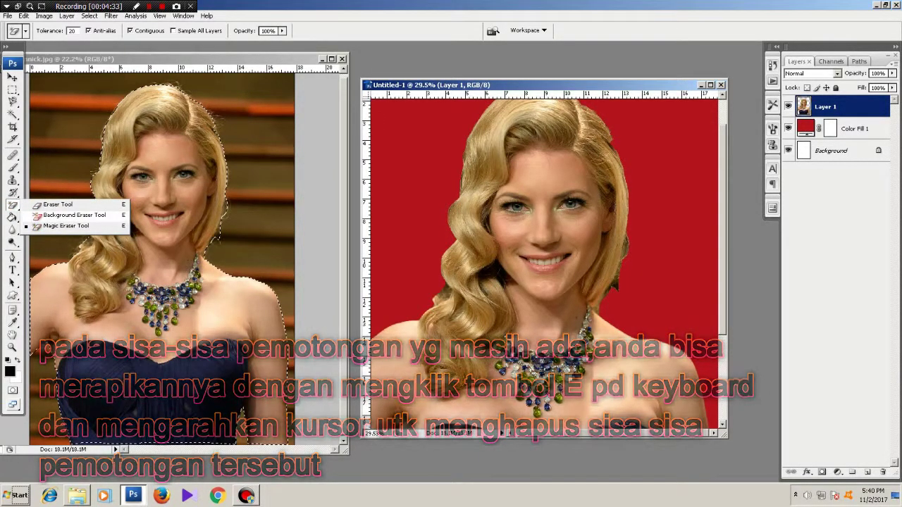
left_click(74, 215)
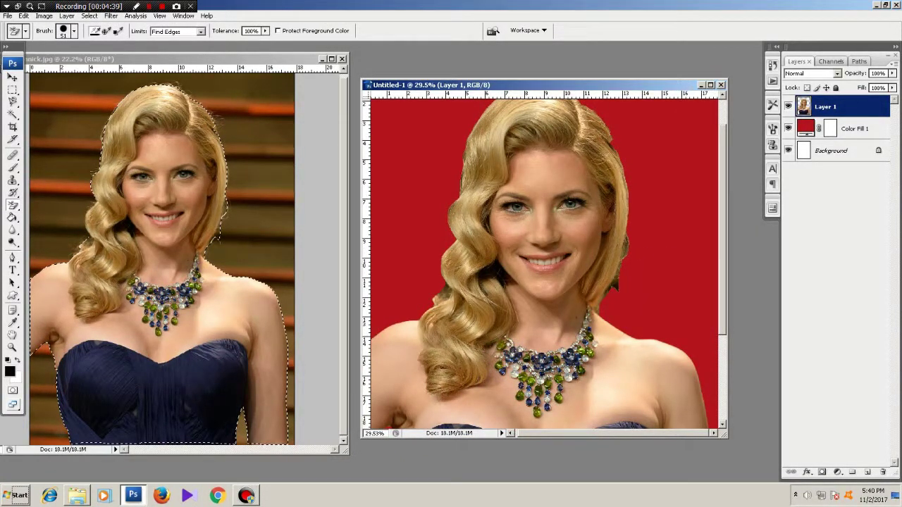
left_click(12, 205)
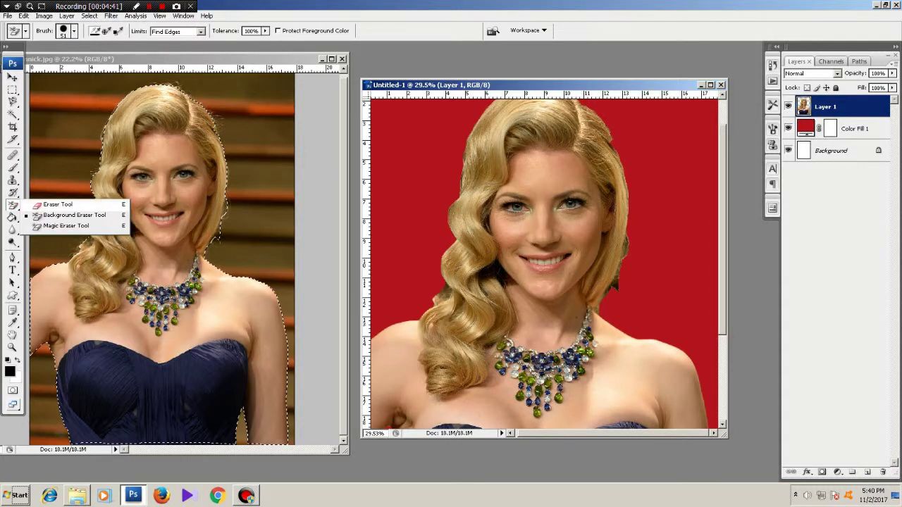
left_click(58, 204)
Trim a stray hair spike and set a soft round 88 px eraser brush.
scroll(637, 273, "up", 1)
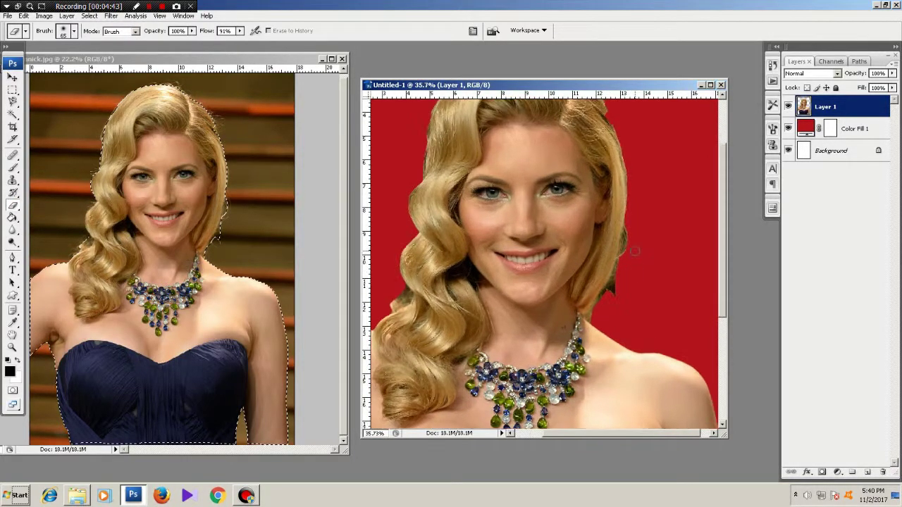
scroll(631, 240, "up", 2)
scroll(627, 219, "up", 1)
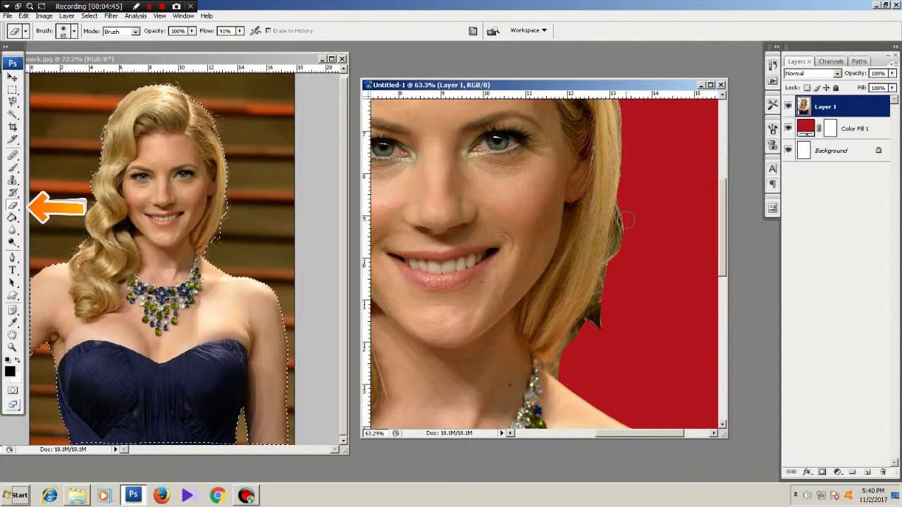
left_click_drag(610, 276, 593, 318)
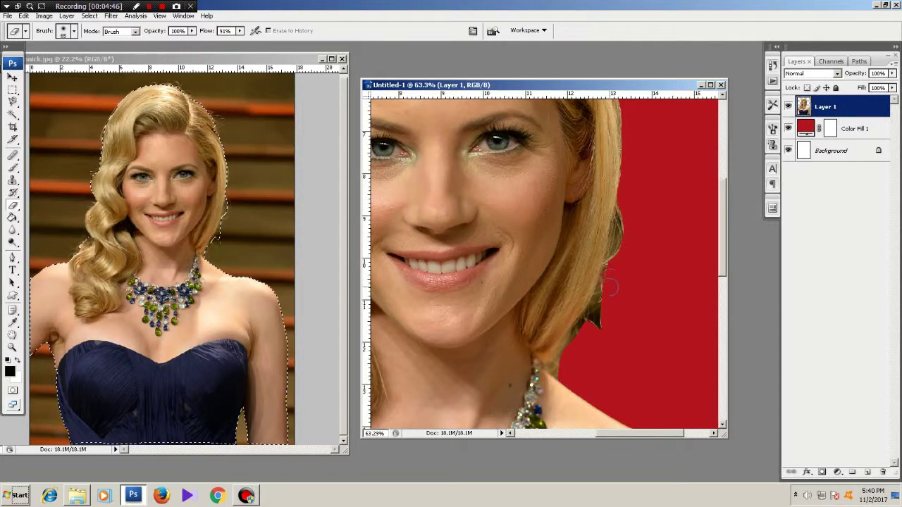
right_click(593, 318)
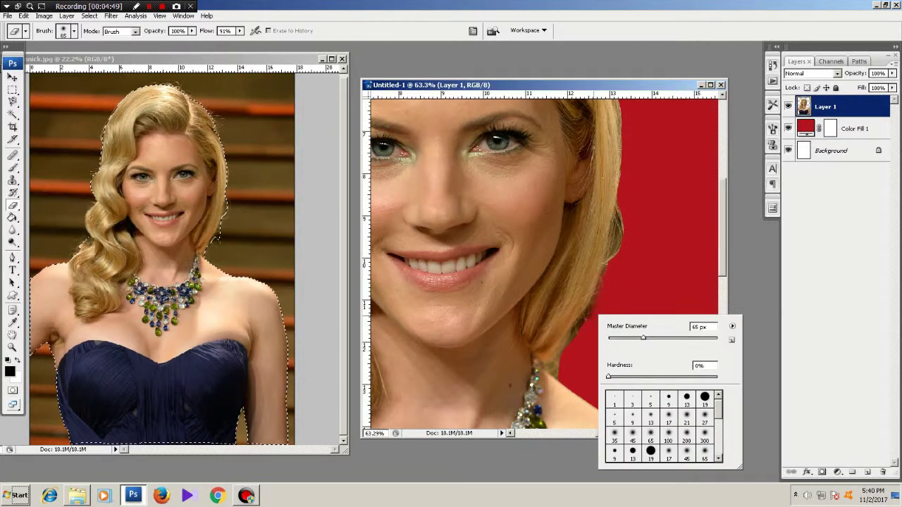
left_click(669, 417)
left_click_drag(616, 338, 655, 338)
left_click(614, 279)
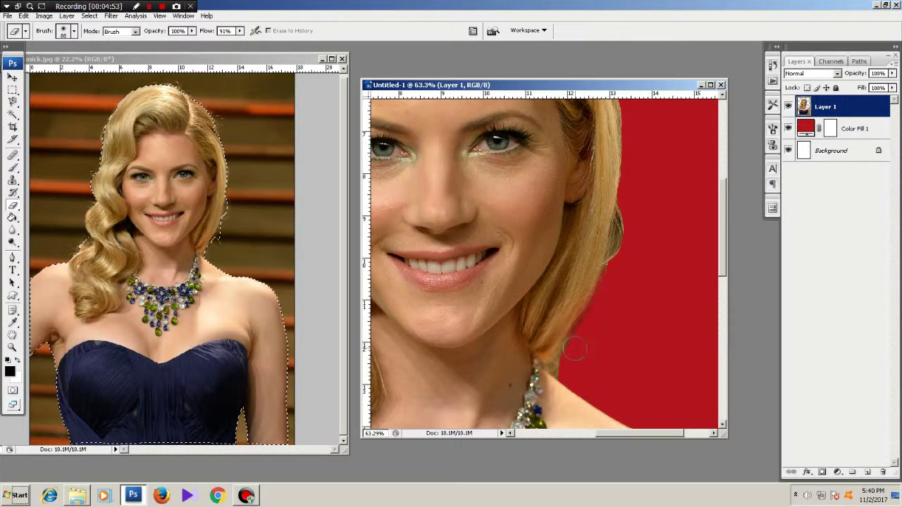
Erase the light wisps beside the neck and along the right hair edge.
left_click_drag(563, 368, 575, 350)
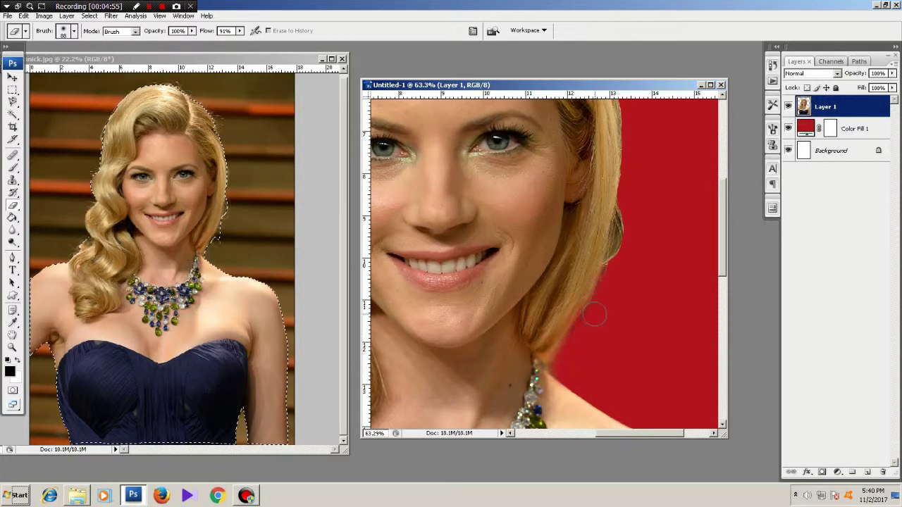
mouse_move(630, 207)
left_mouse_down()
mouse_move(630, 124)
mouse_move(625, 181)
mouse_move(639, 256)
left_mouse_up()
scroll(637, 257, "up", 1)
scroll(637, 255, "up", 3)
scroll(637, 255, "up", 1)
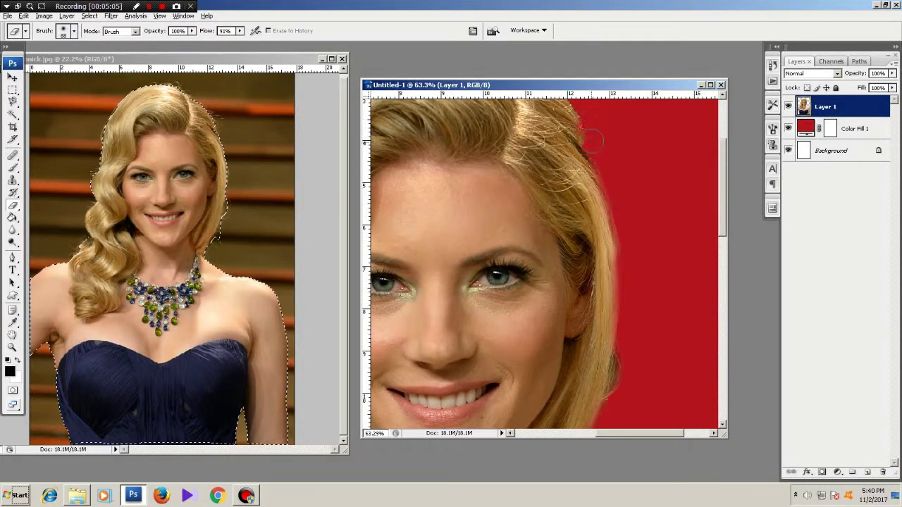
scroll(621, 221, "up", 2)
scroll(620, 218, "up", 2)
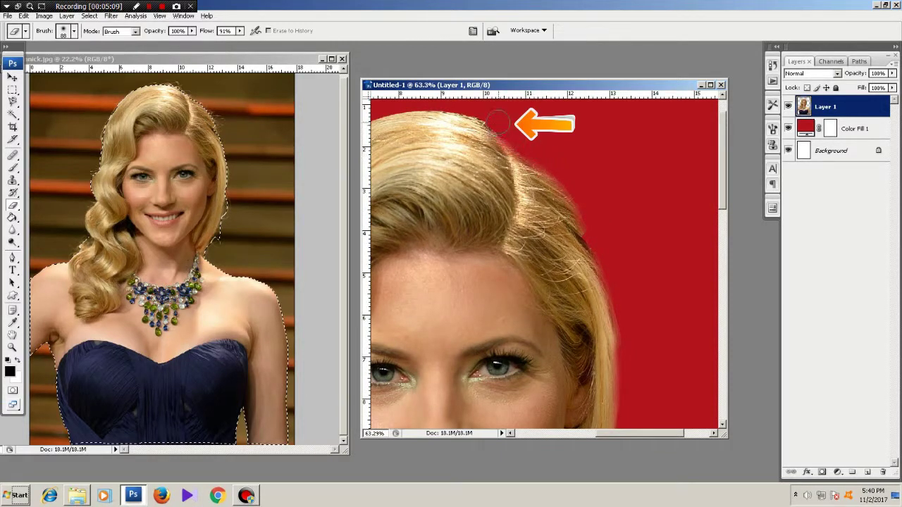
scroll(620, 155, "up", 2)
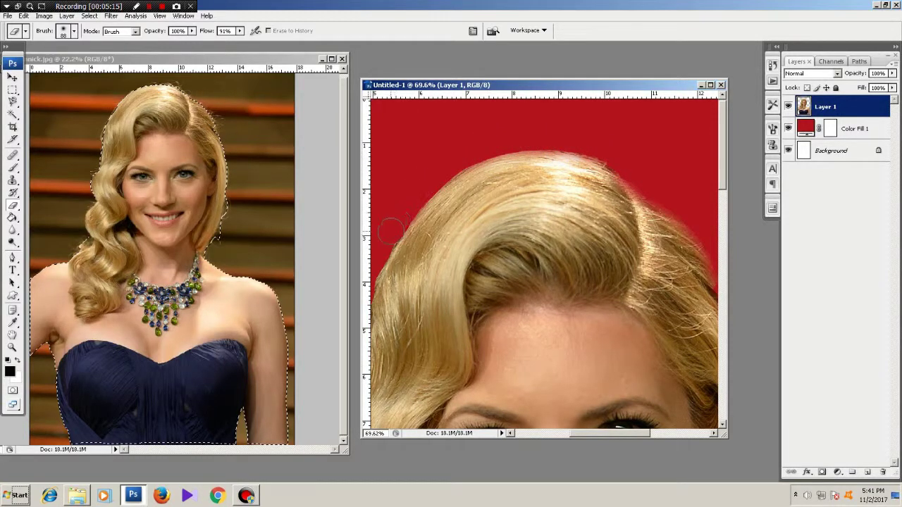
Erase stray wisps down the left hair edge beside the cheek curls.
left_click_drag(385, 325, 440, 262)
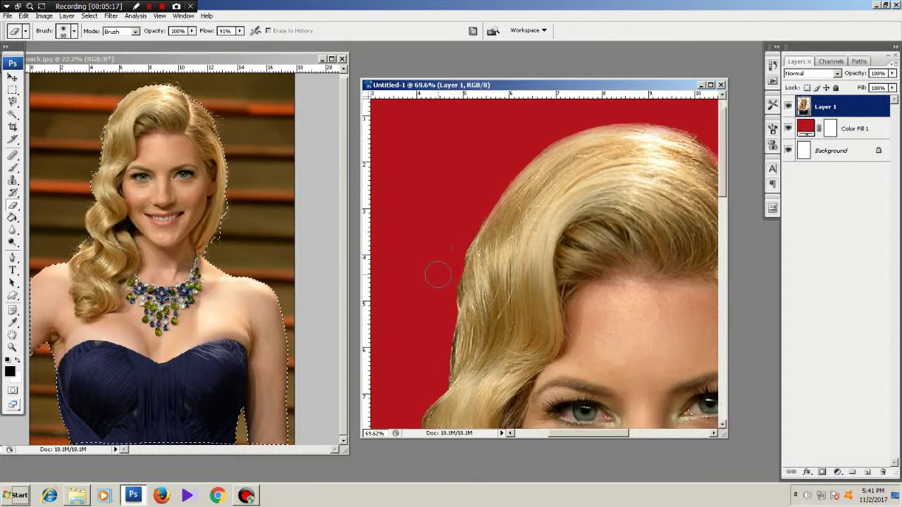
mouse_move(471, 191)
left_mouse_down()
mouse_move(441, 335)
mouse_move(444, 283)
left_mouse_up()
left_click_drag(453, 208, 435, 341)
scroll(434, 342, "down", 3)
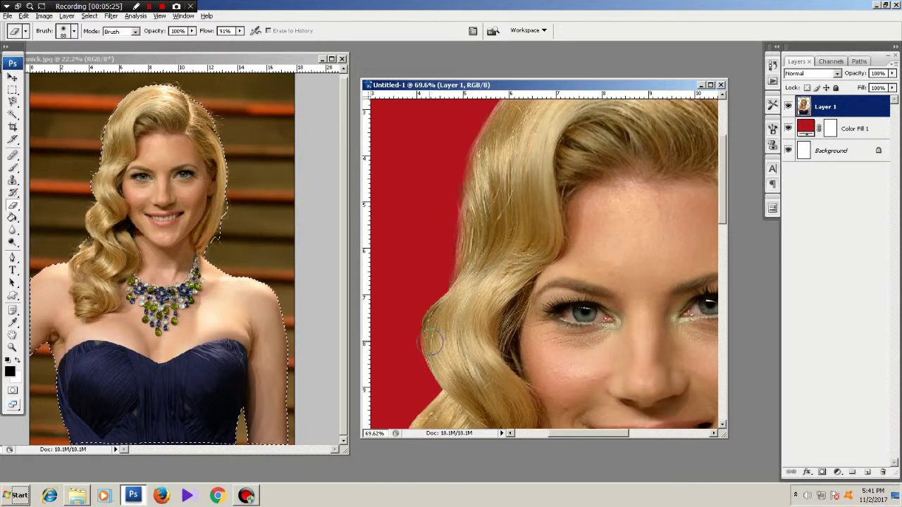
scroll(423, 344, "down", 2)
mouse_move(441, 232)
left_mouse_down()
mouse_move(423, 282)
mouse_move(430, 345)
left_mouse_up()
Erase the stray strands around the lower hair curls.
scroll(430, 345, "down", 2)
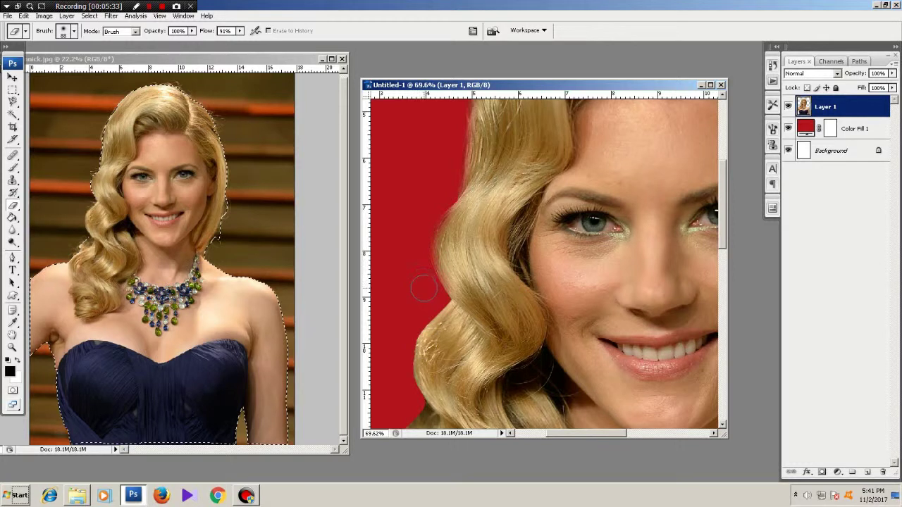
scroll(423, 288, "down", 3)
scroll(423, 287, "left", 2)
scroll(467, 256, "left", 2)
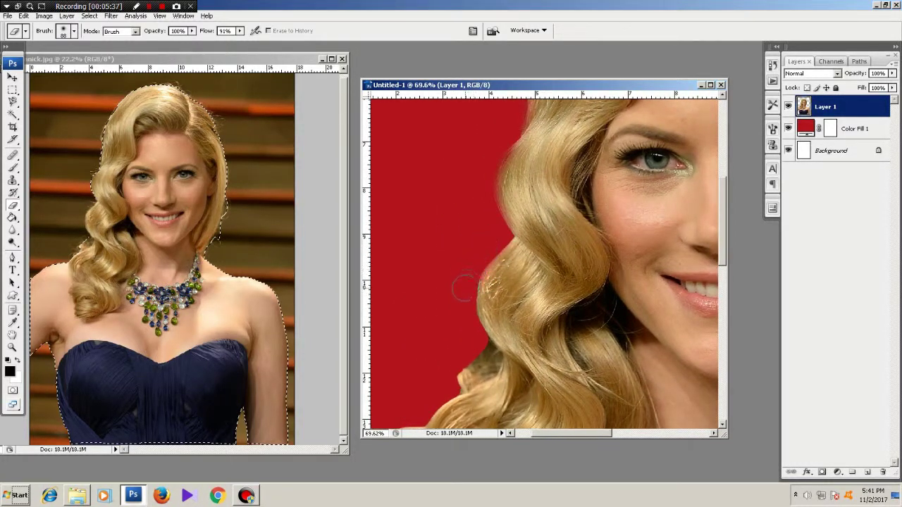
key("alt")
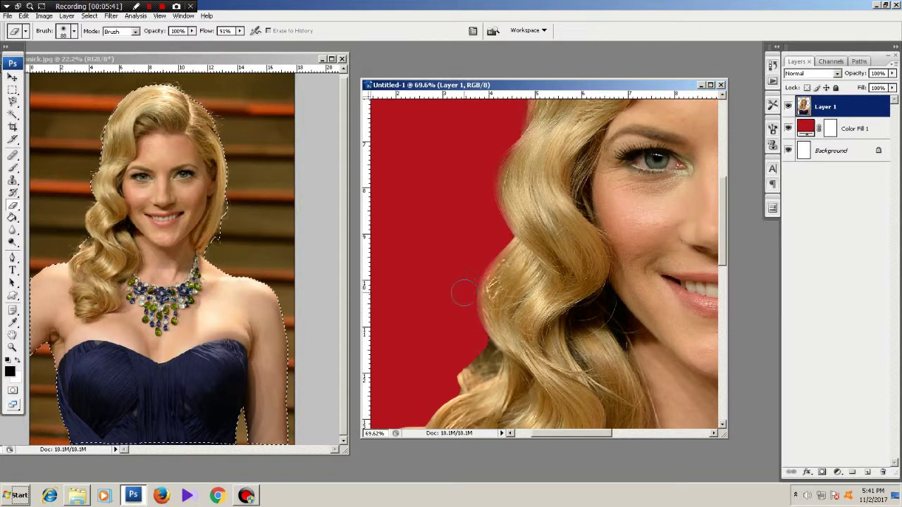
mouse_move(466, 347)
left_mouse_down()
mouse_move(518, 246)
mouse_move(532, 266)
mouse_move(504, 282)
left_mouse_up()
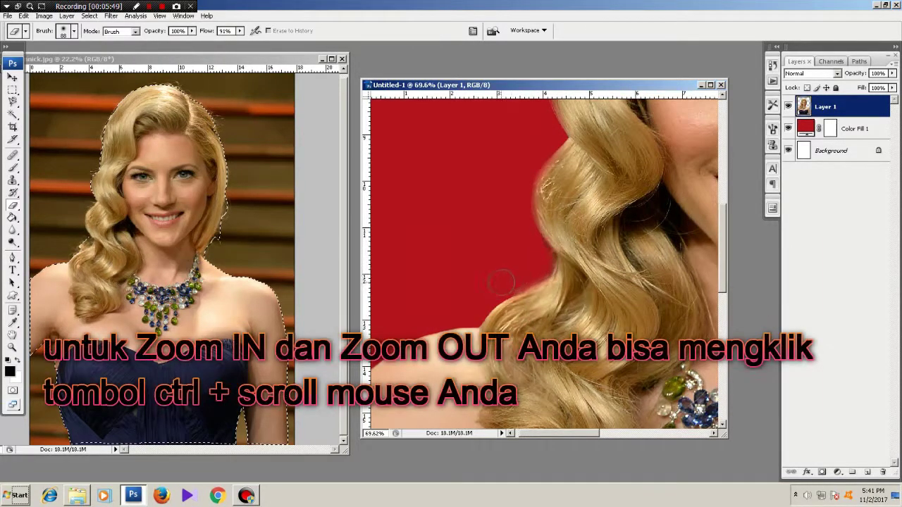
left_click_drag(504, 282, 540, 263)
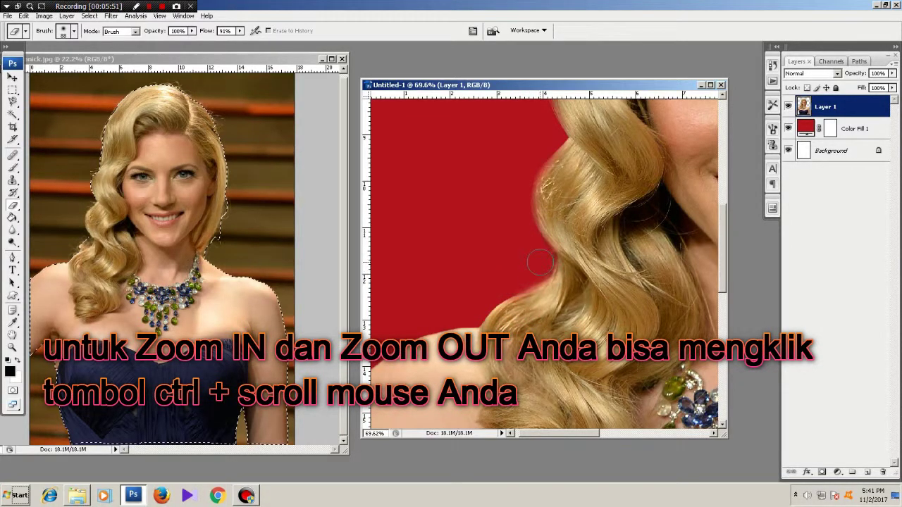
Smooth the left shoulder edge cleanly against the red background.
scroll(494, 272, "down", 3)
scroll(487, 277, "left", 2)
scroll(447, 298, "down", 2)
scroll(447, 298, "down", 1)
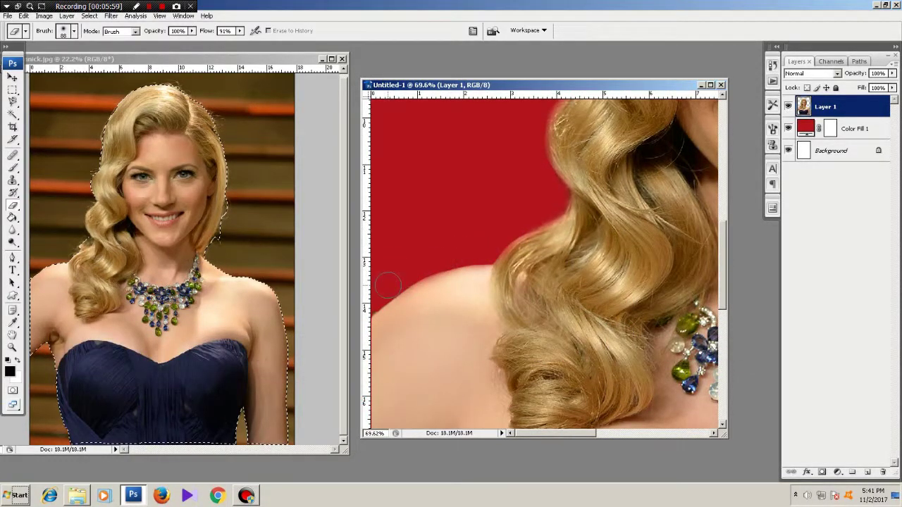
left_click_drag(374, 299, 451, 257)
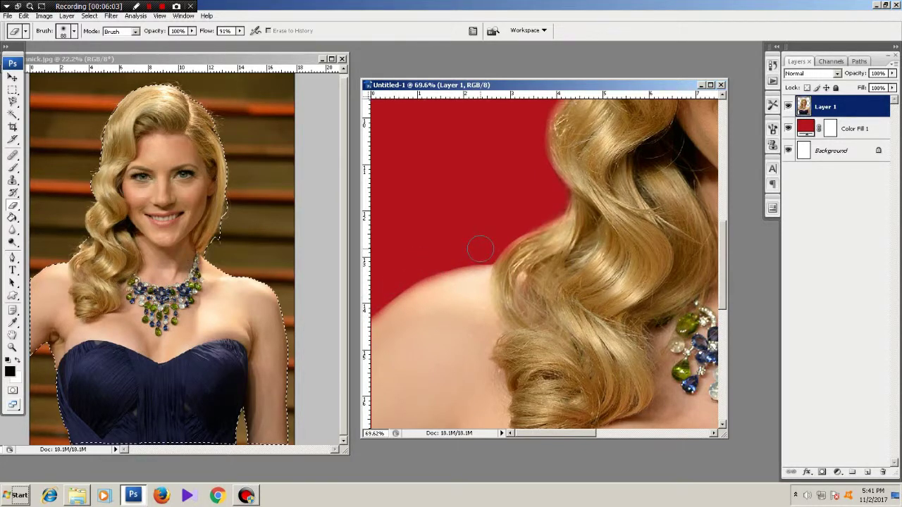
scroll(450, 257, "down", 2)
scroll(451, 258, "down", 2)
scroll(547, 321, "down", 2)
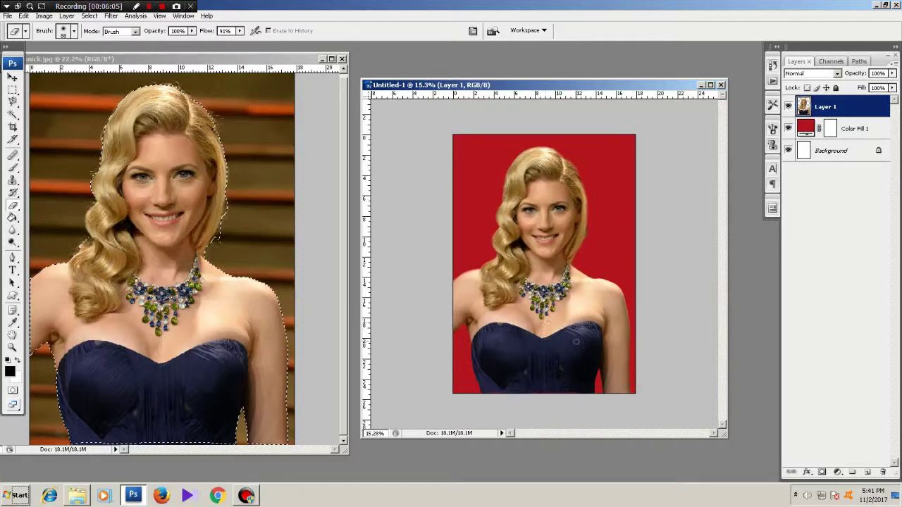
Zoom in on the right shoulder and erase its leftover background fringe.
scroll(621, 363, "up", 1)
scroll(671, 282, "up", 2)
scroll(654, 242, "up", 1)
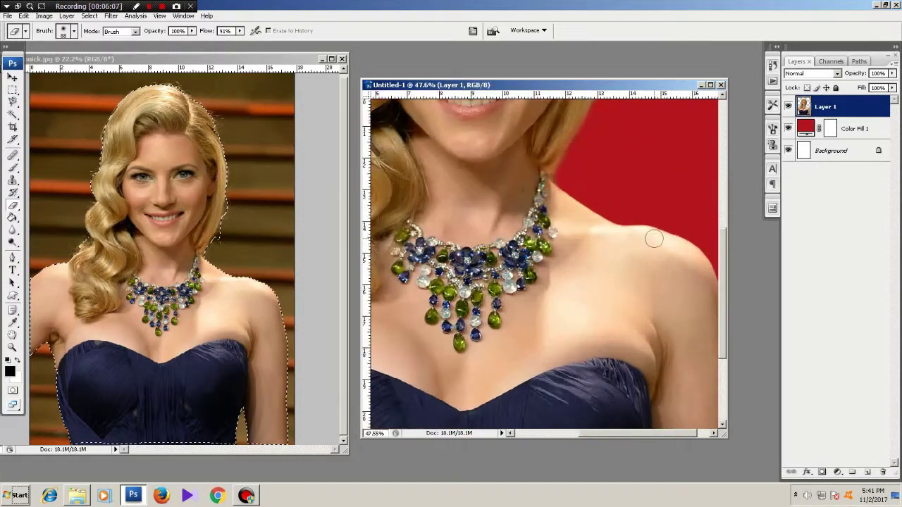
scroll(553, 178, "up", 1)
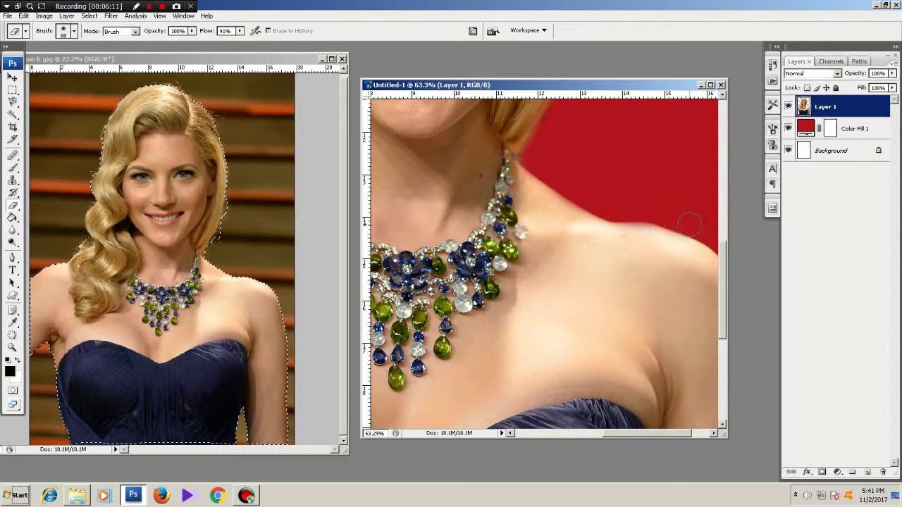
scroll(687, 219, "right", 1)
scroll(541, 265, "right", 1)
left_click_drag(657, 255, 691, 302)
Erase the background strip down the right arm and tidy the shoulder edge.
scroll(699, 340, "down", 2)
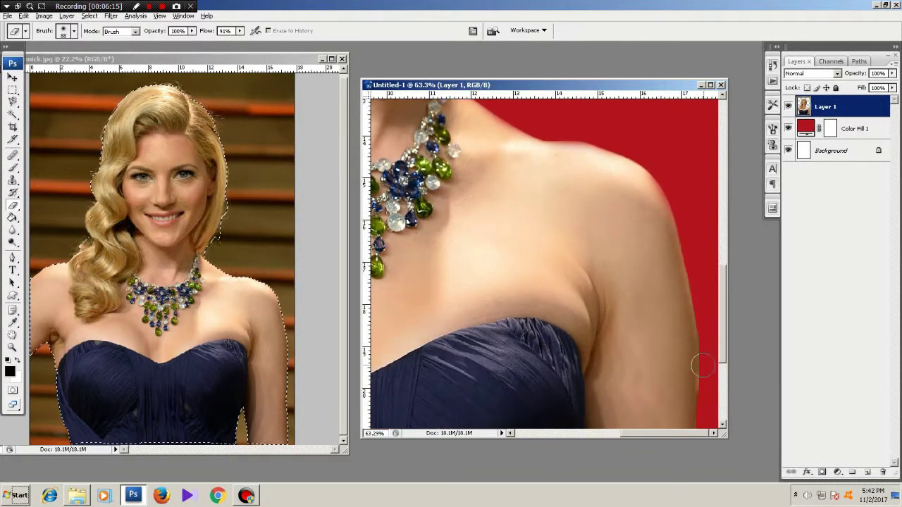
left_click_drag(708, 361, 709, 386)
left_click_drag(698, 280, 682, 201)
scroll(688, 330, "down", 2)
scroll(599, 345, "down", 2)
scroll(529, 359, "down", 1)
scroll(487, 361, "up", 1)
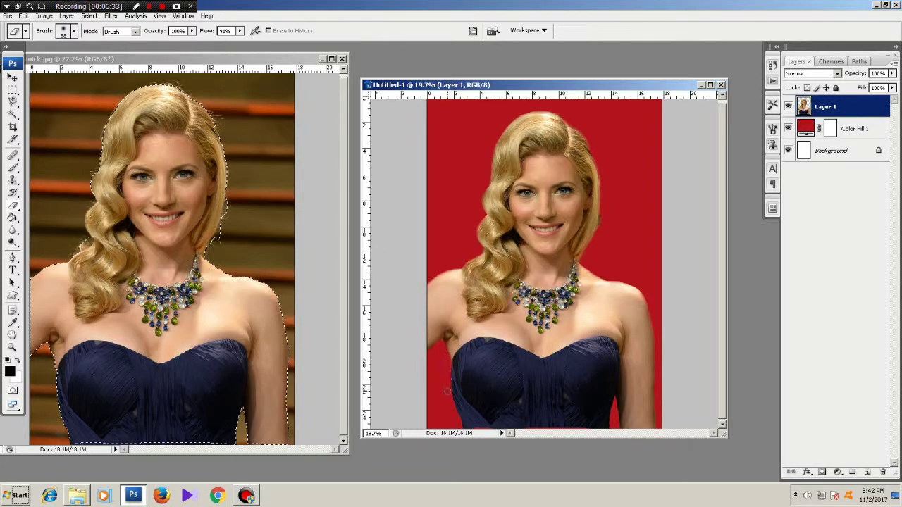
Switch to the Move tool and reposition the Untitled-1 window up and left.
scroll(456, 426, "down", 2)
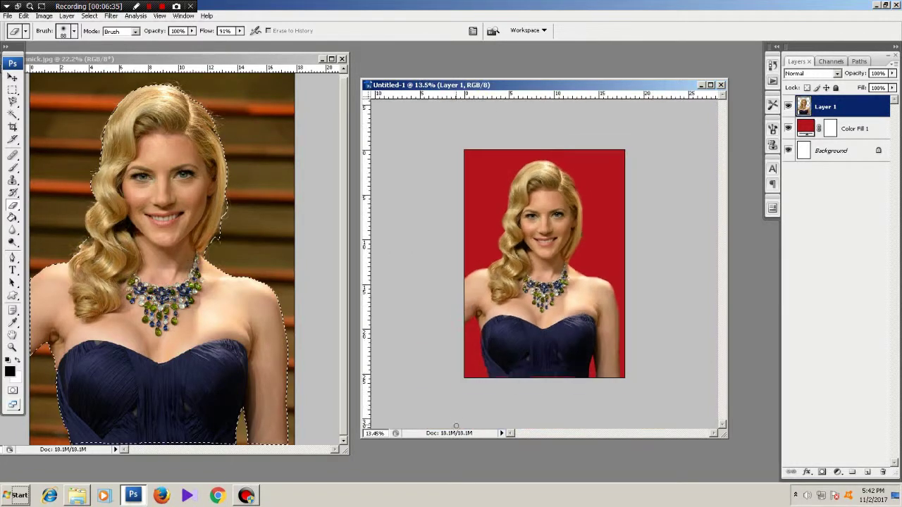
scroll(596, 365, "up", 2)
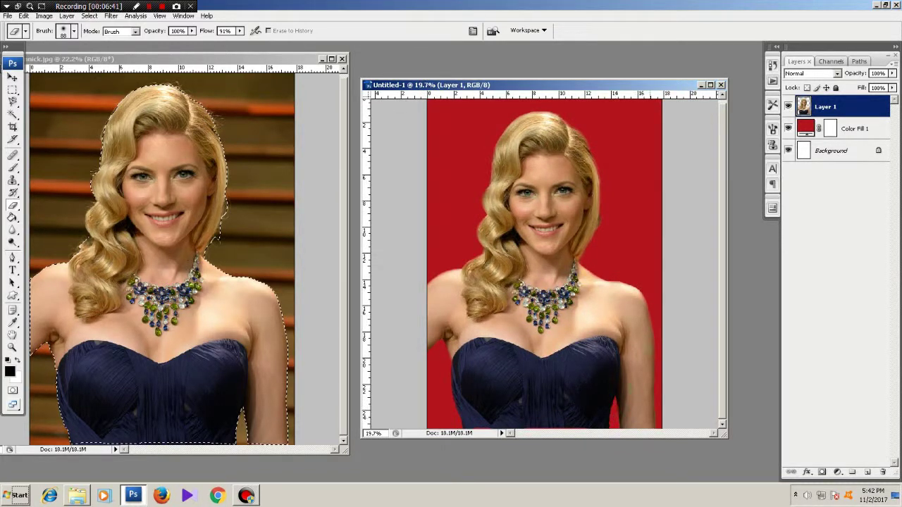
scroll(653, 329, "down", 2)
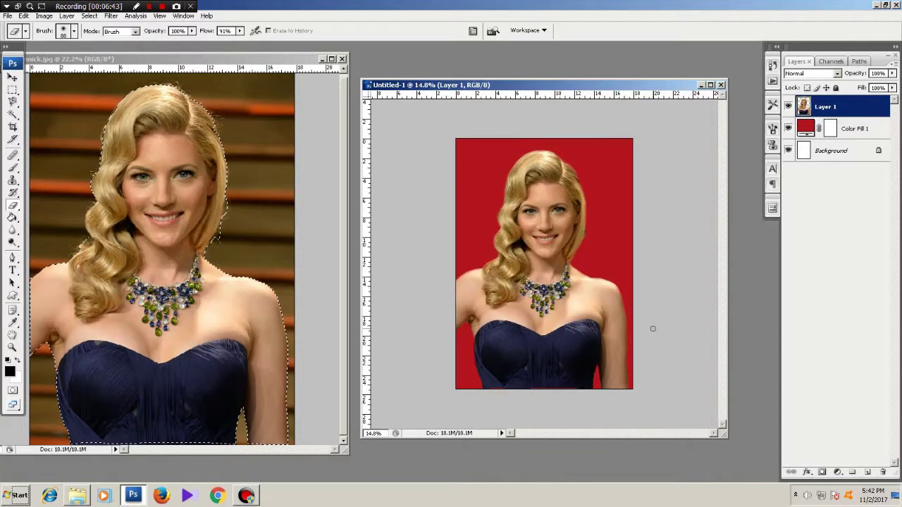
key("v")
scroll(544, 264, "up", 1)
scroll(544, 263, "up", 1)
scroll(544, 264, "down", 1)
scroll(545, 264, "down", 1)
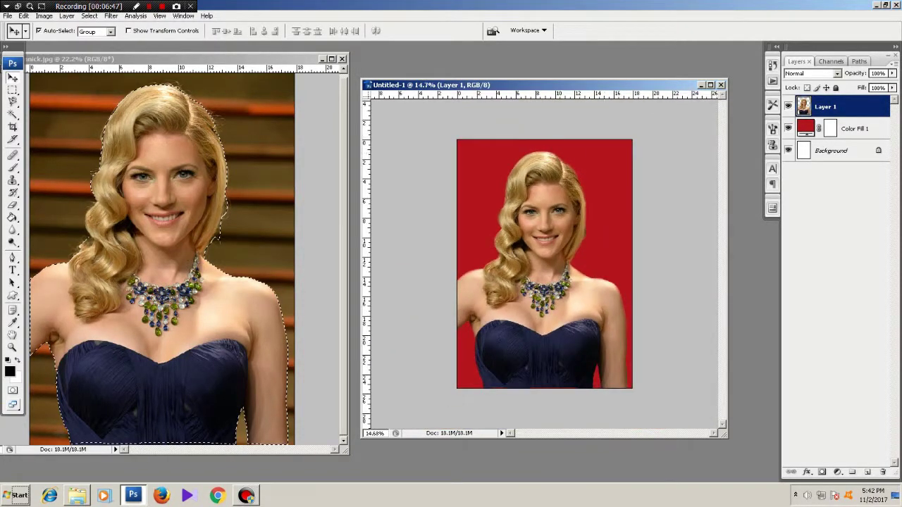
left_click_drag(536, 84, 520, 61)
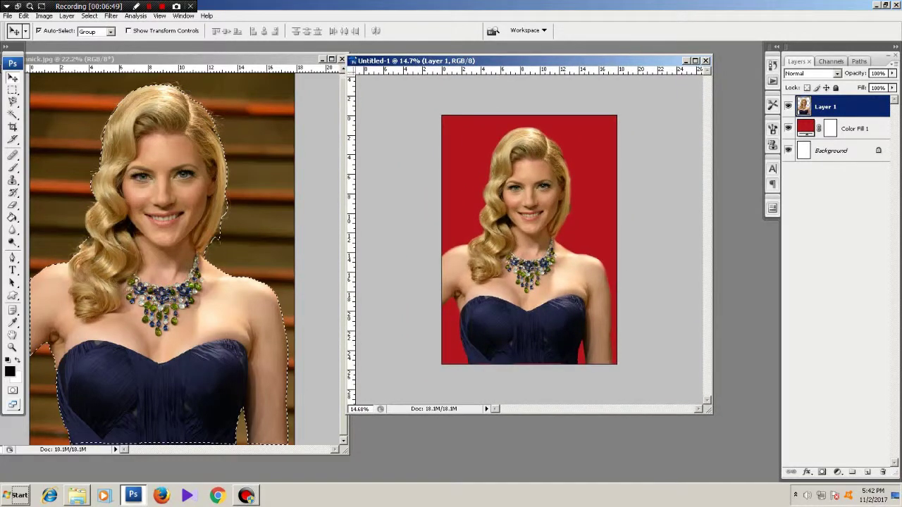
Zoom in on the composite and bring up its title-bar context menu.
scroll(528, 240, "up", 1)
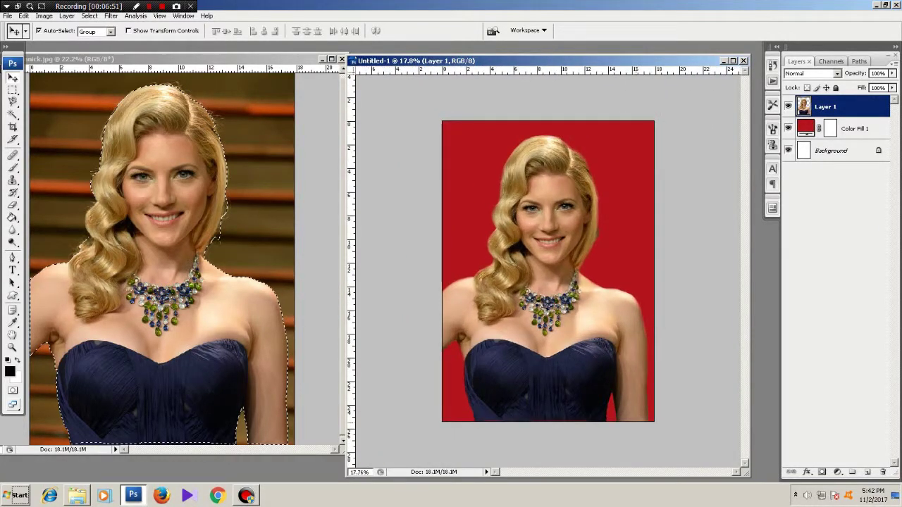
scroll(548, 271, "up", 1)
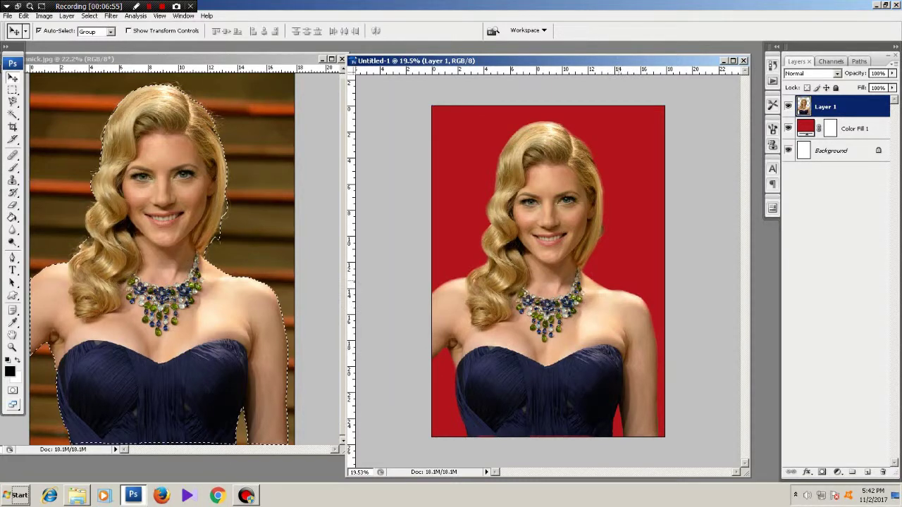
scroll(549, 272, "up", 2)
scroll(548, 271, "down", 1)
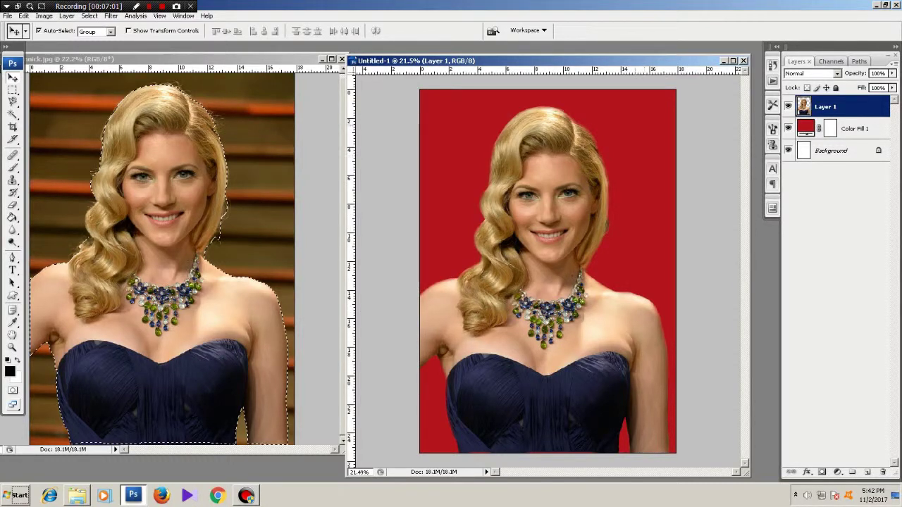
right_click(618, 61)
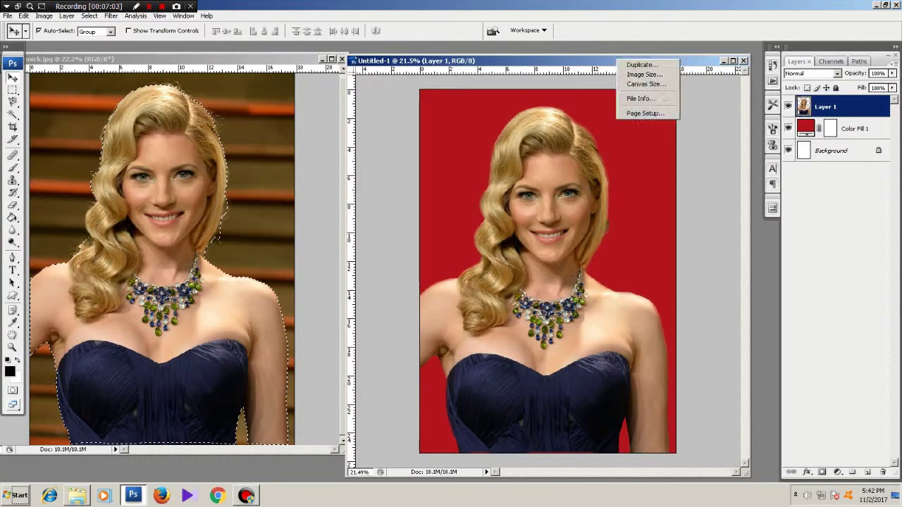
Duplicate the composite image and shift the copy's window to the right.
left_click(641, 65)
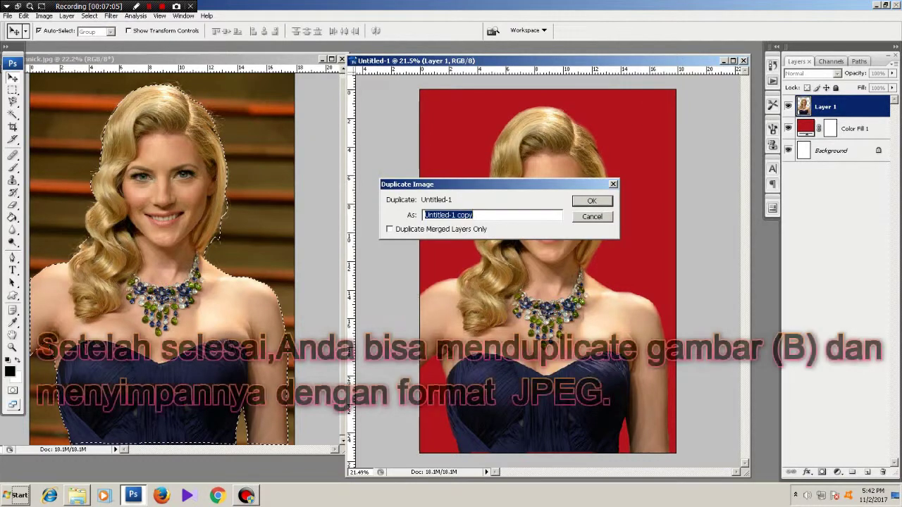
left_click(592, 201)
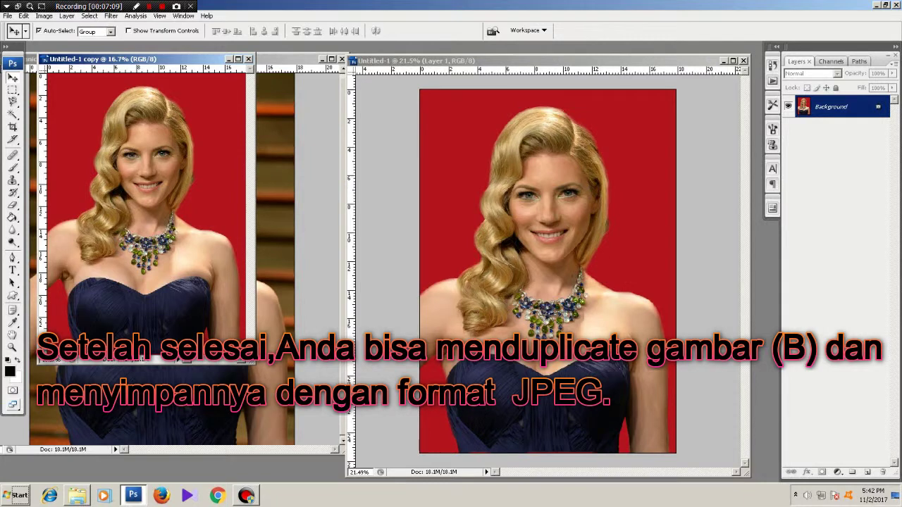
left_click_drag(176, 59, 252, 57)
Save the copy as a JPEG named 'Katherin Winnick2' at Medium quality.
left_click(7, 16)
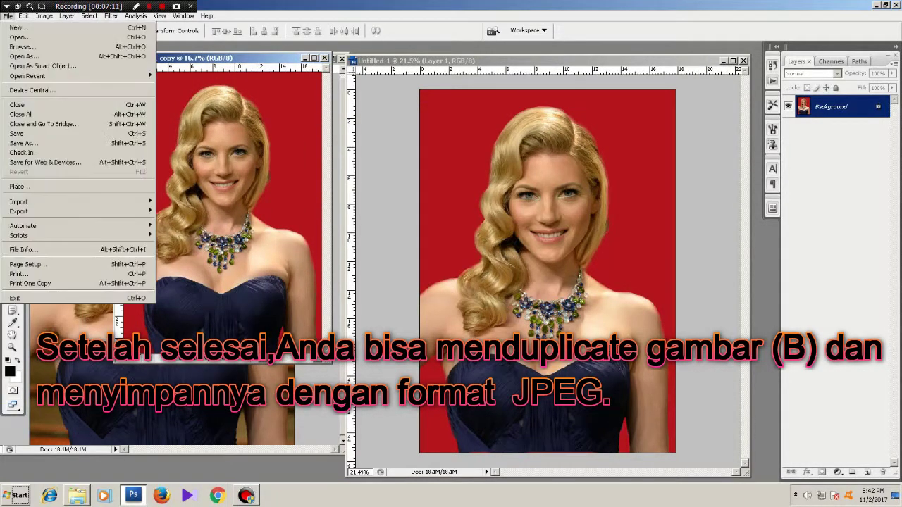
key("Return")
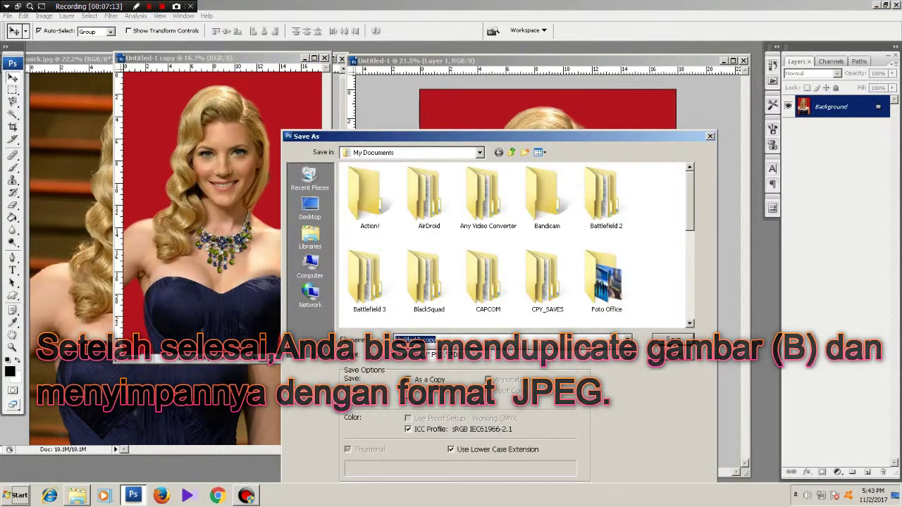
type("Kat")
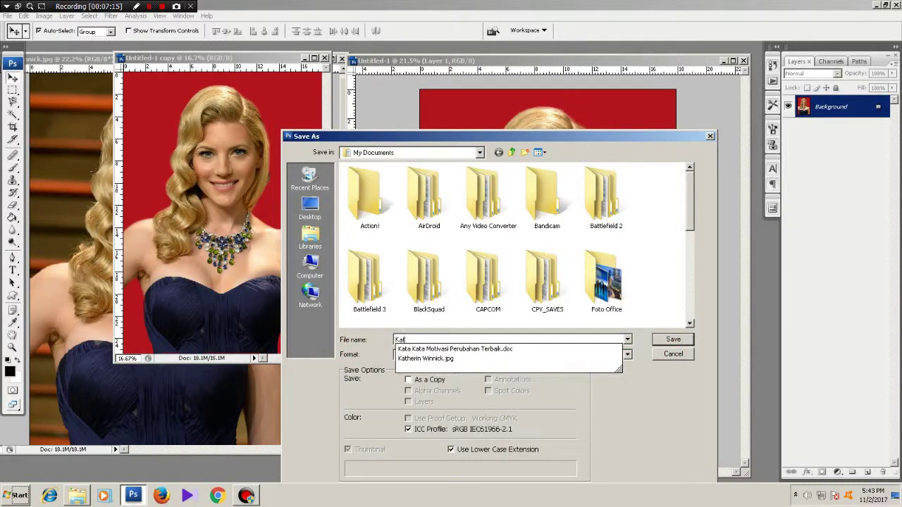
type("herin")
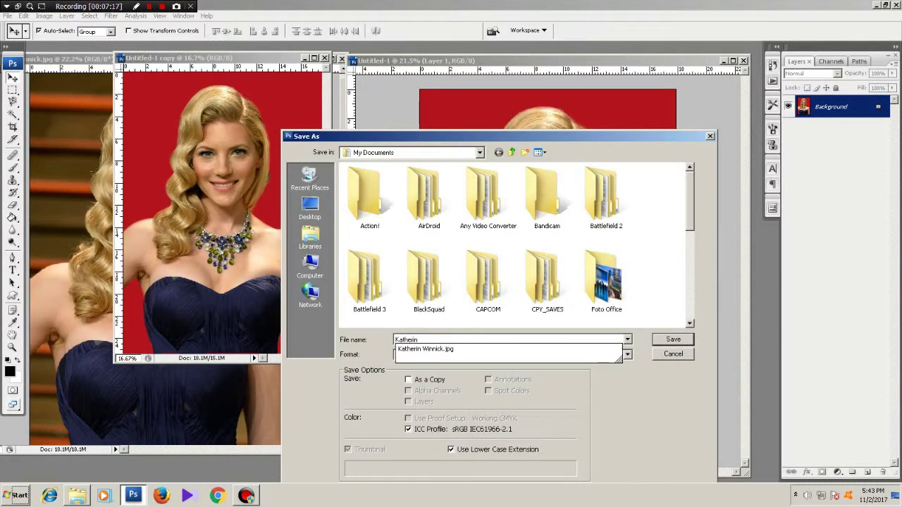
type(" Winnick")
type("2")
key("Tab")
key("alt+Down")
key("Down")
key("Down")
key("Down")
key("Down")
key("Down")
key("Return")
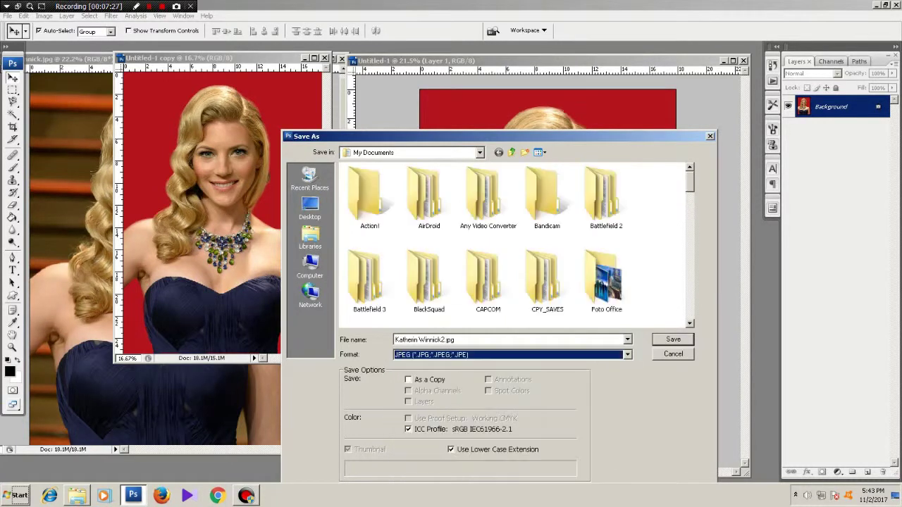
key("Return")
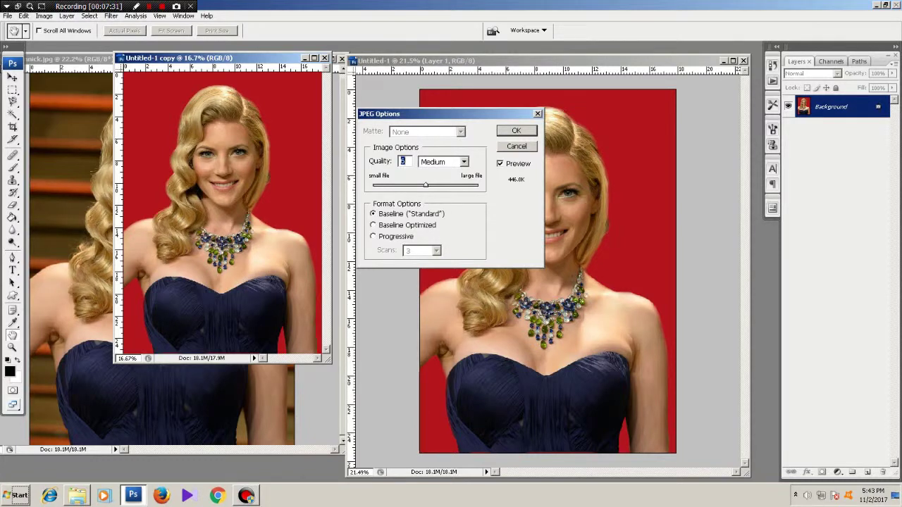
key("Up")
key("Up")
key("Up")
key("Down")
key("Down")
key("Up")
key("Return")
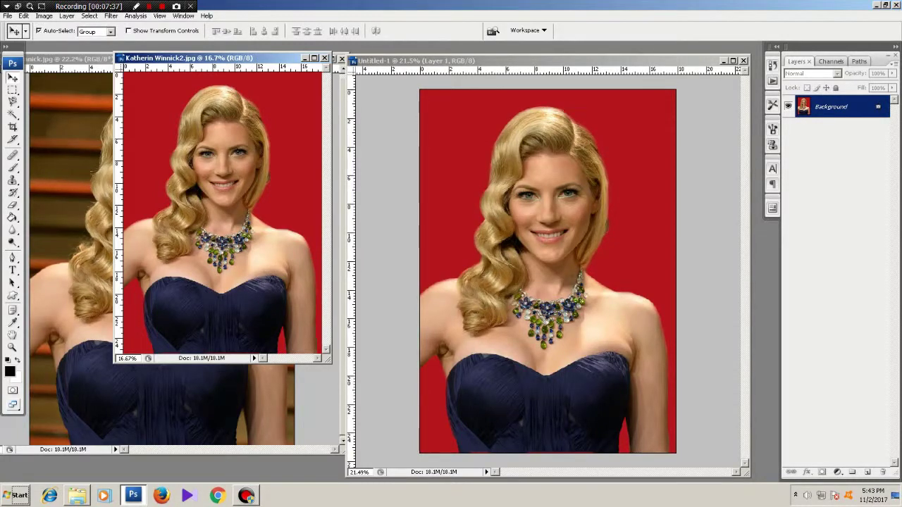
Move and enlarge the saved JPEG copy's window, then fit the image on screen.
left_click_drag(211, 58, 447, 59)
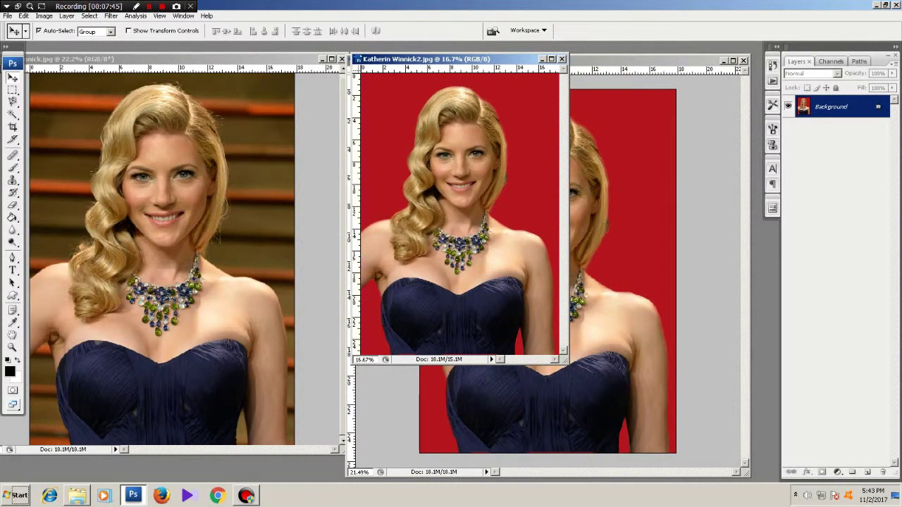
left_click_drag(458, 212, 529, 254)
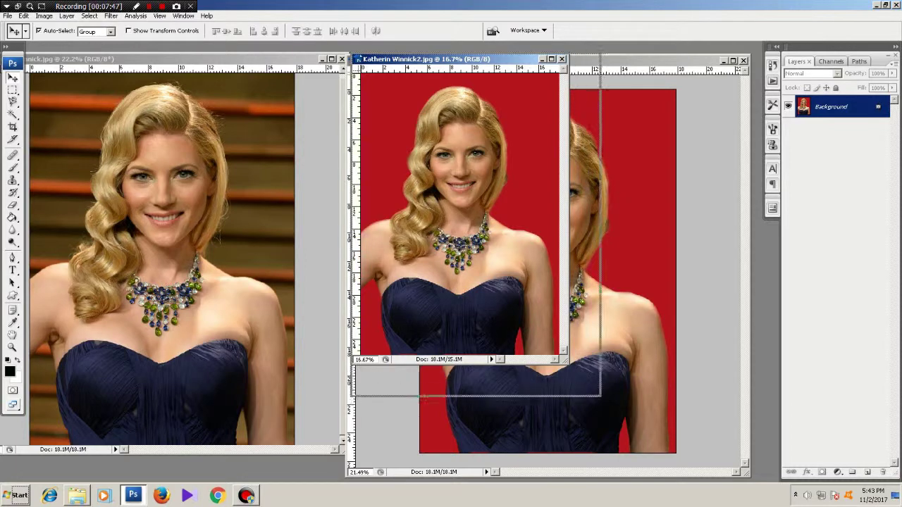
left_click_drag(704, 458, 718, 462)
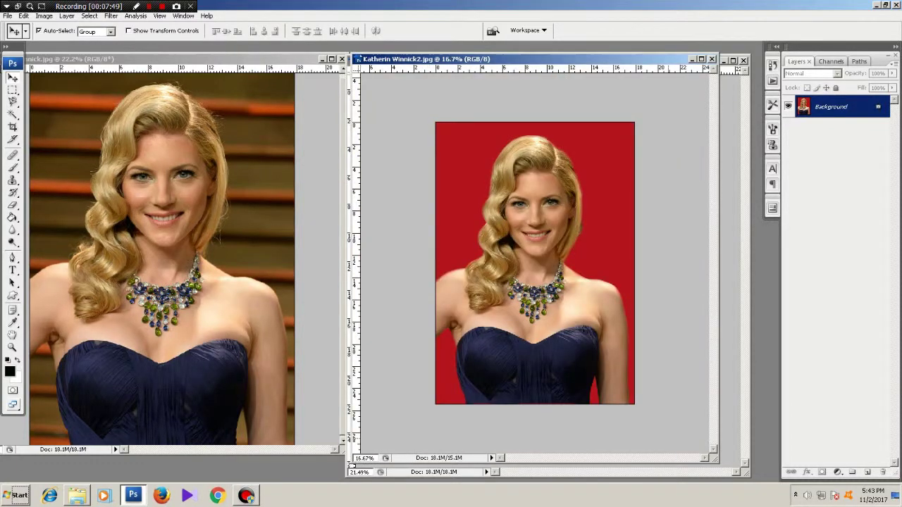
key("ctrl+0")
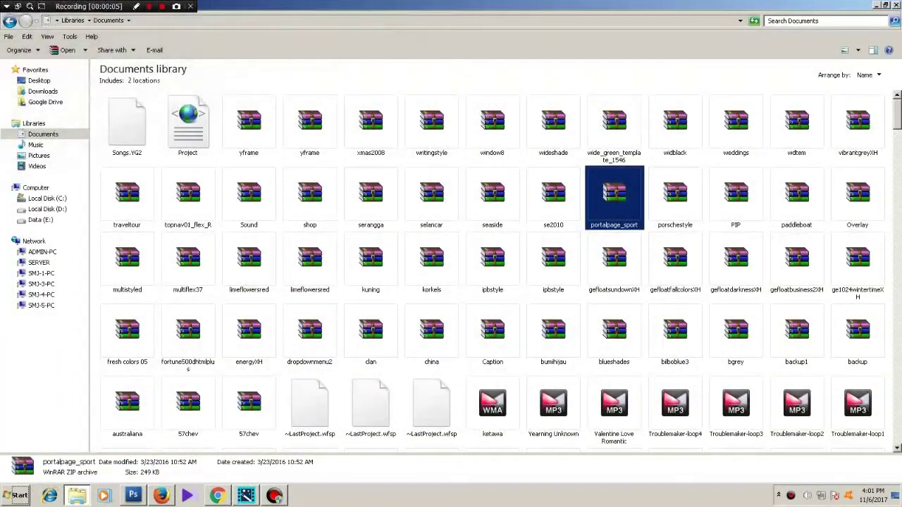
Jump to Katherin Winnick2.jpg in the Documents library and open it in Photo Viewer.
type("ka")
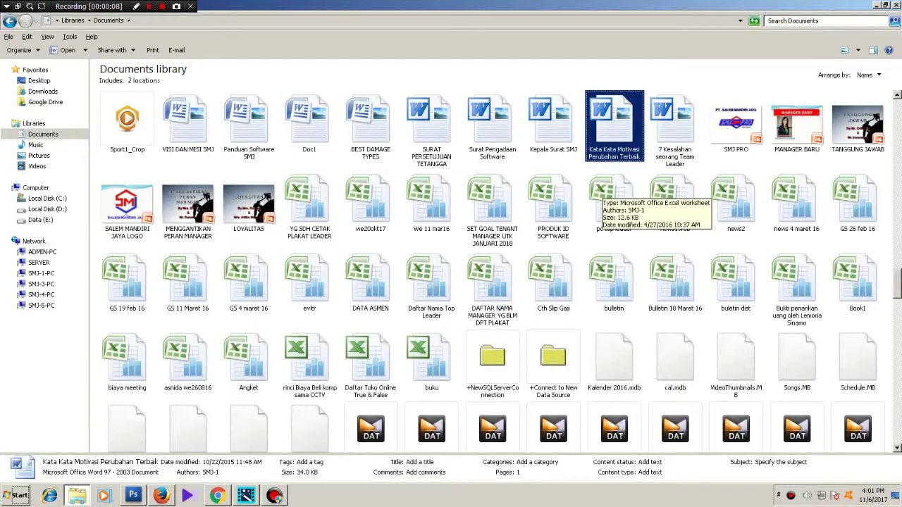
type("kat")
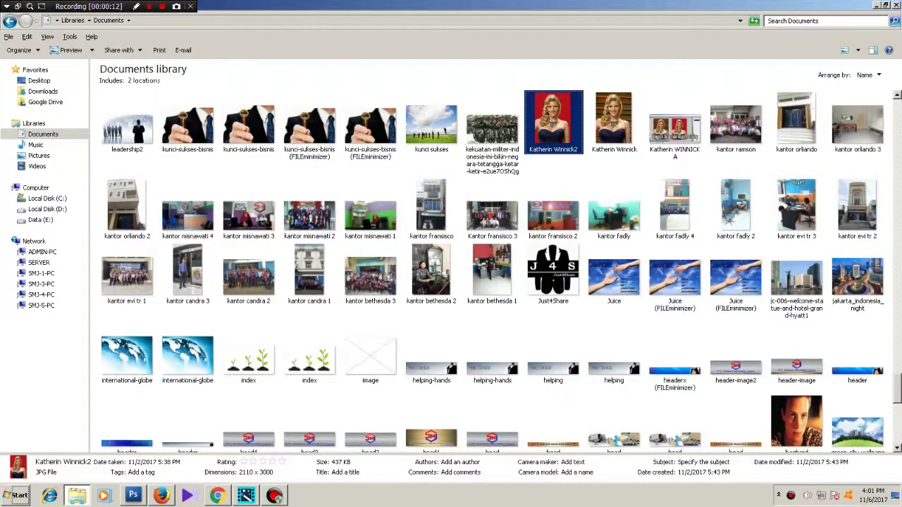
key("Return")
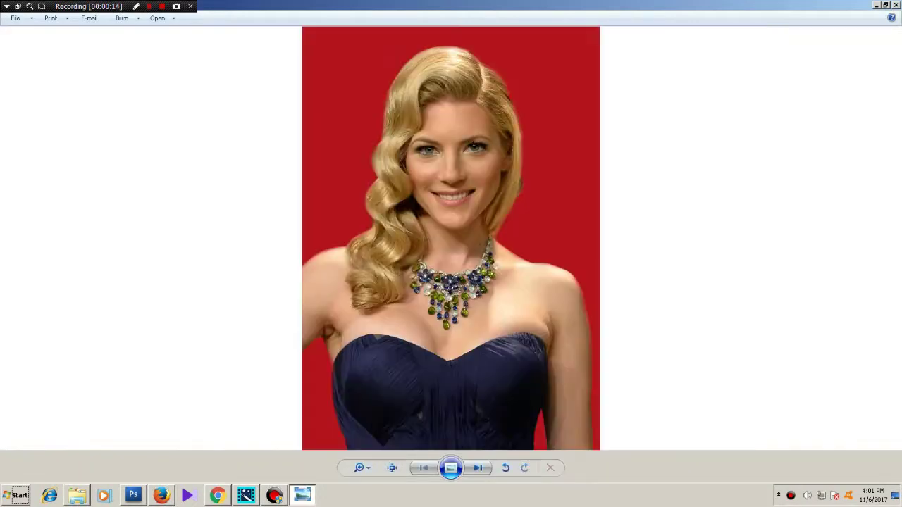